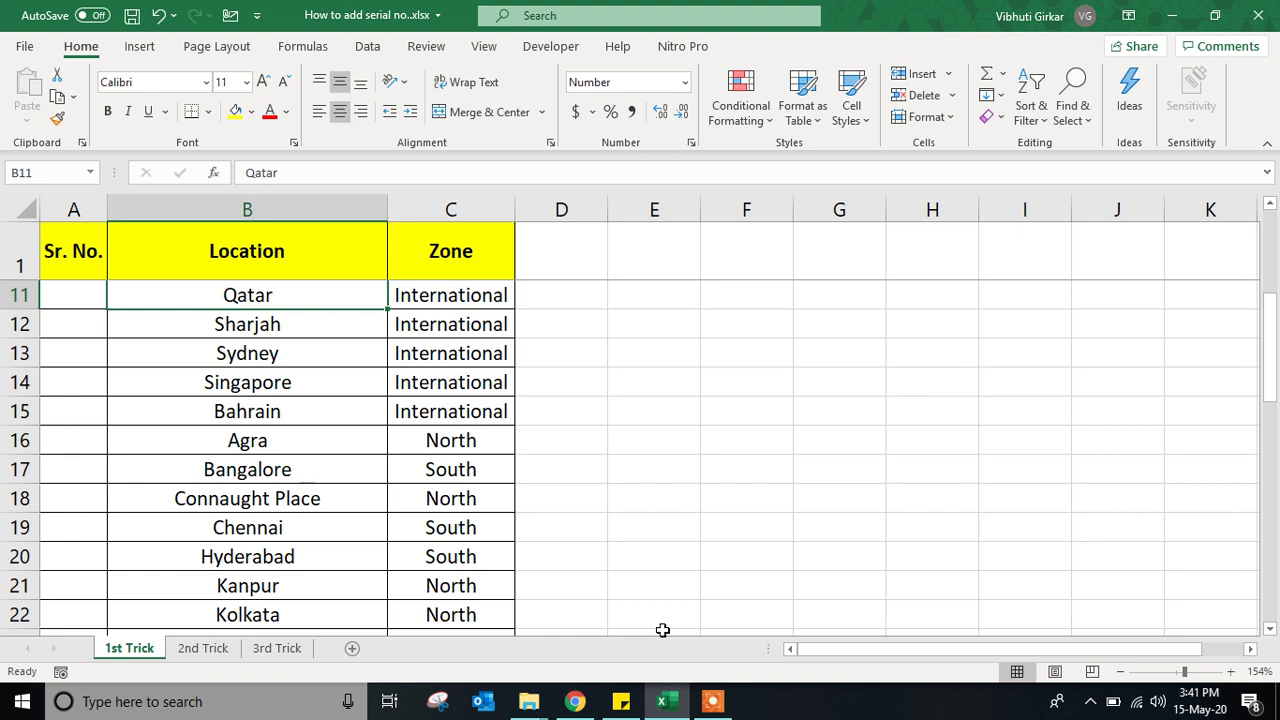
Step: Look over the Location list and the empty Sr. No. column on the 1st Trick sheet
key("Up")
key("Up")
key("Up")
key("Up")
key("Up")
key("Up")
key("Up")
key("Up")
key("Up")
key("Up")
key("Left")
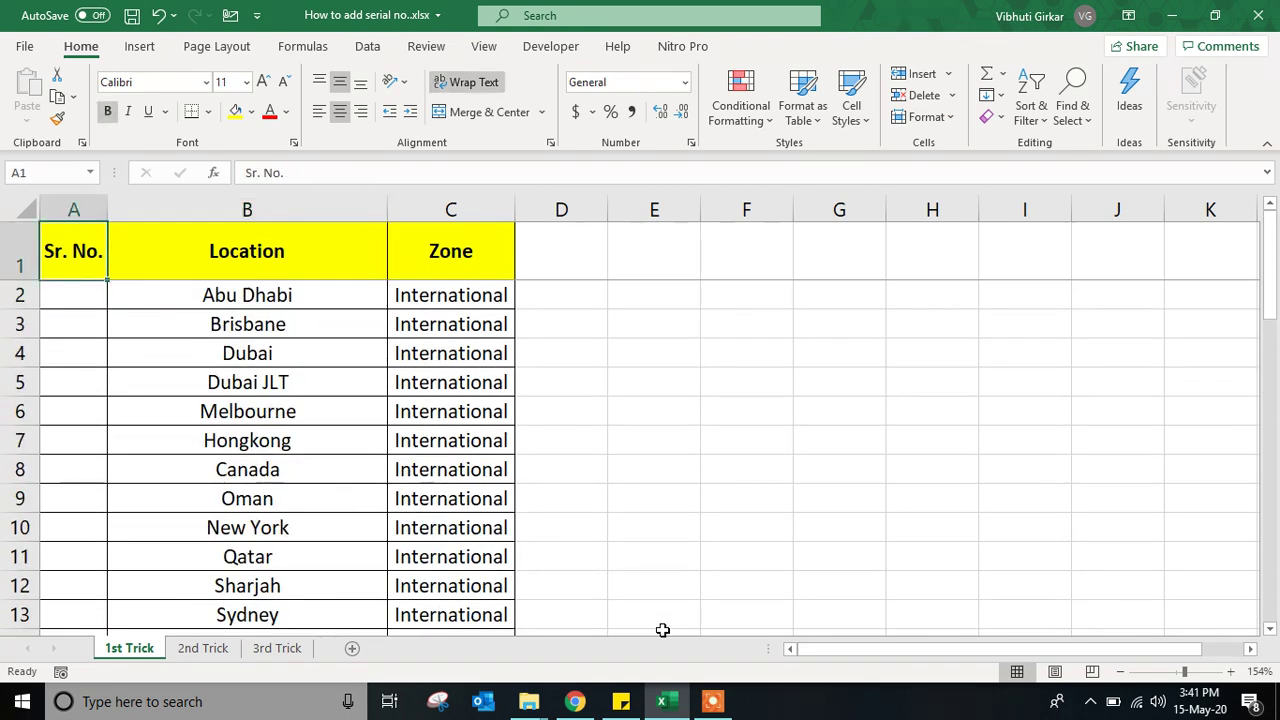
key("Right")
key("Down")
key("Down")
key("Down")
key("Down")
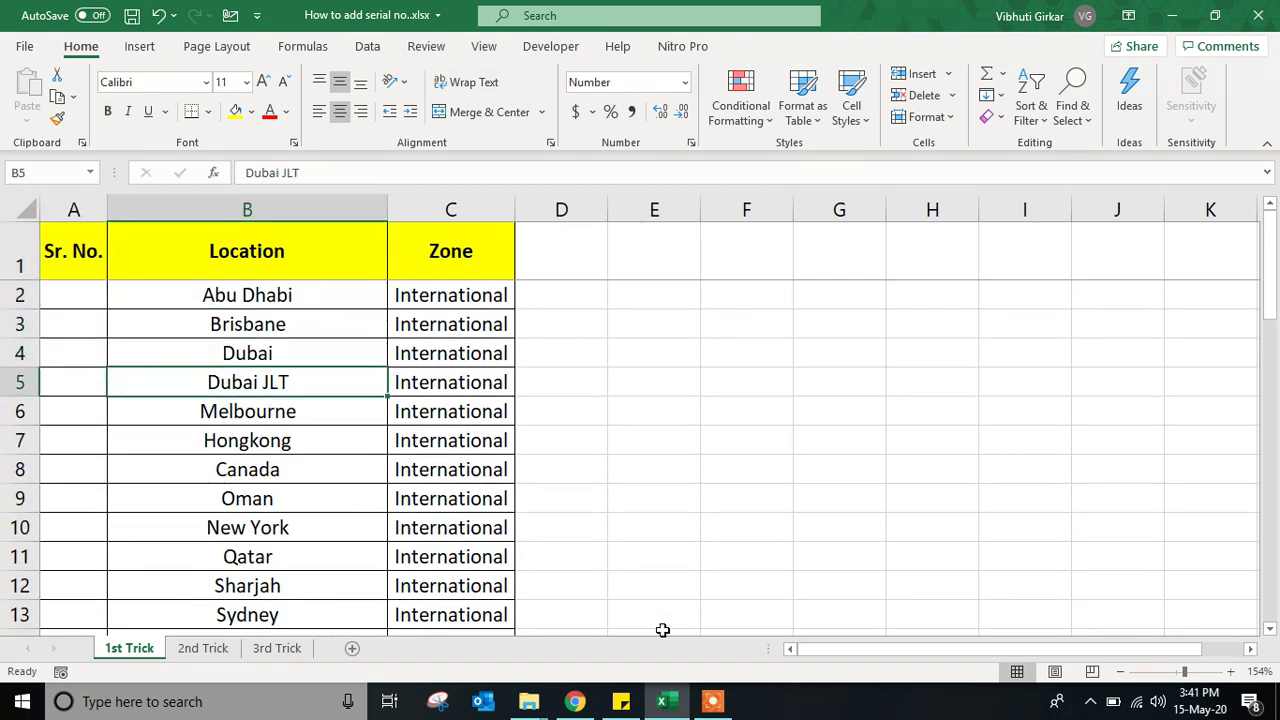
key("Down")
key("Down")
key("Down")
key("Down")
key("Up")
key("Up")
key("Up")
key("Up")
key("Up")
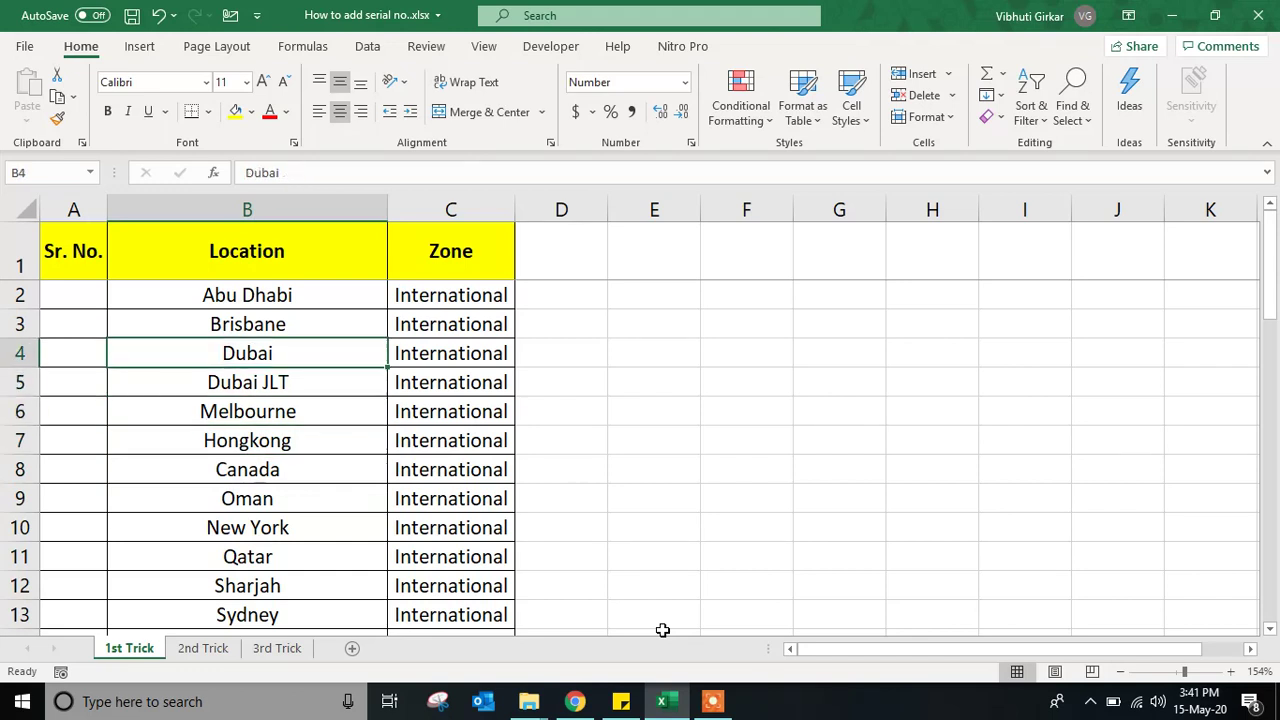
key("Up")
key("Left")
key("Up")
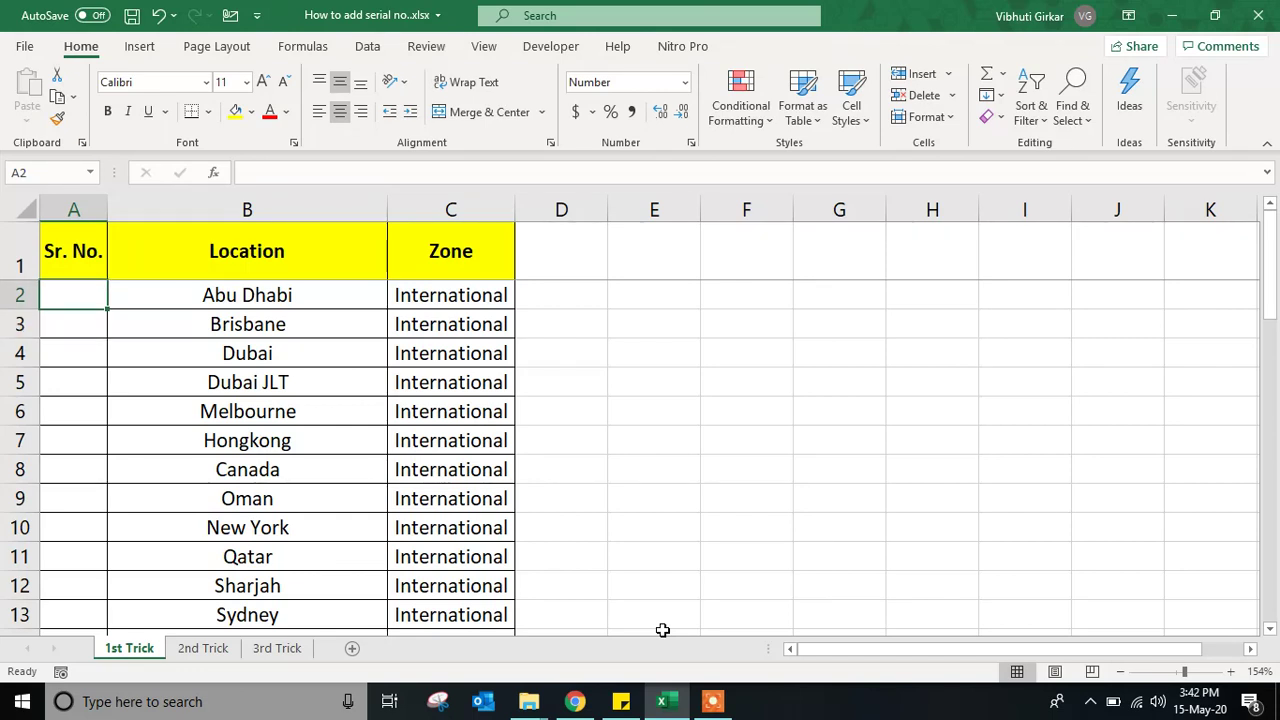
Step: Enter the serial numbers 1, 2 and 3 in cells A2 to A4 of the Sr. No. column
key("Right")
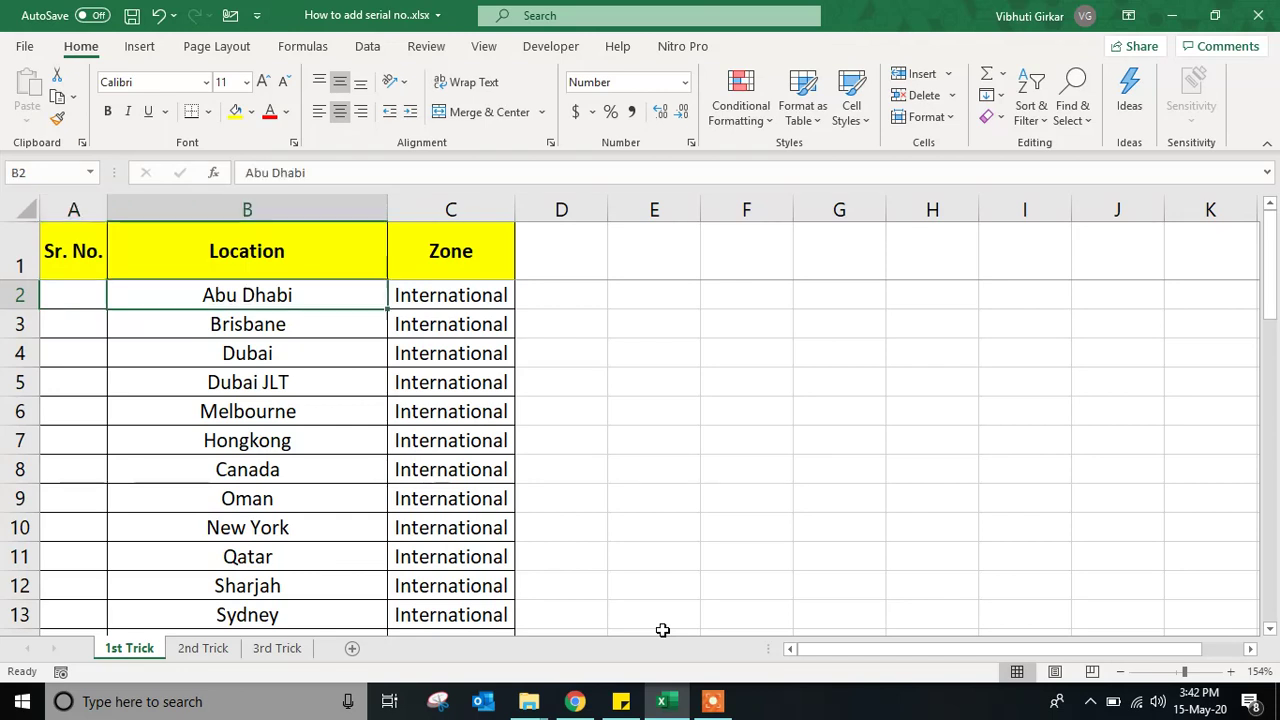
key("Left")
type("1")
key("Return")
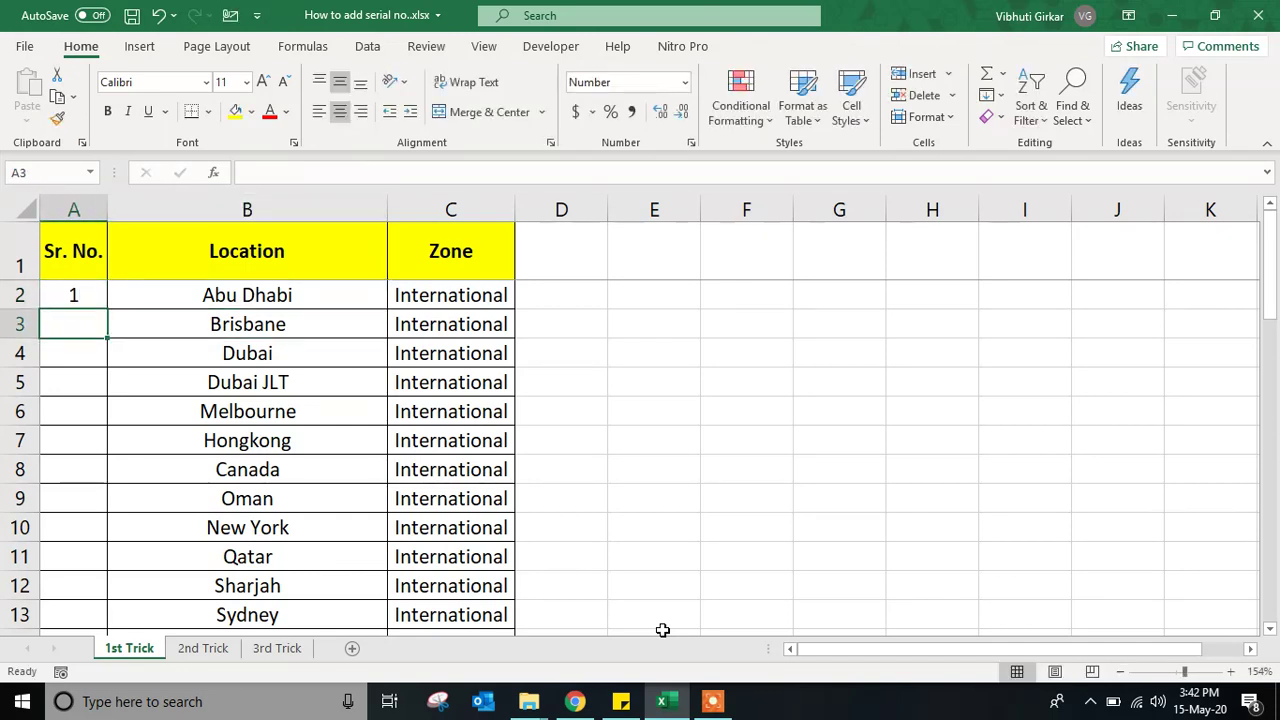
type("2")
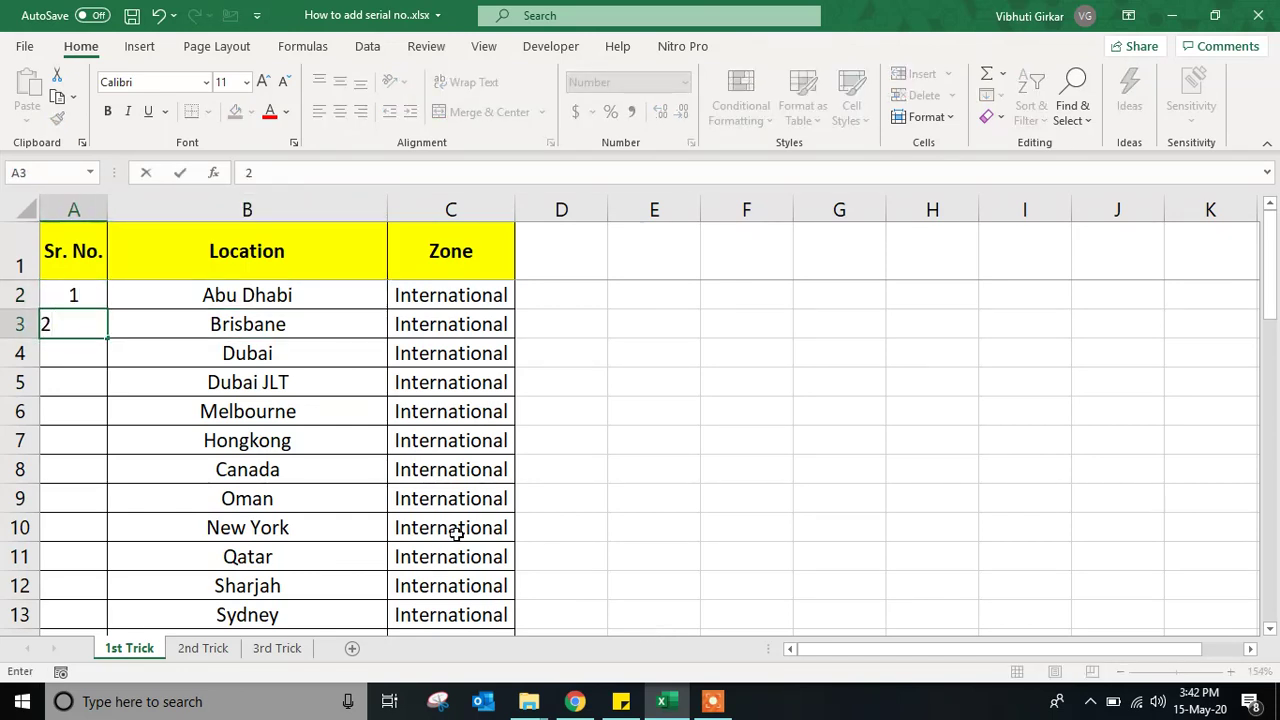
left_click(63, 344)
type("3")
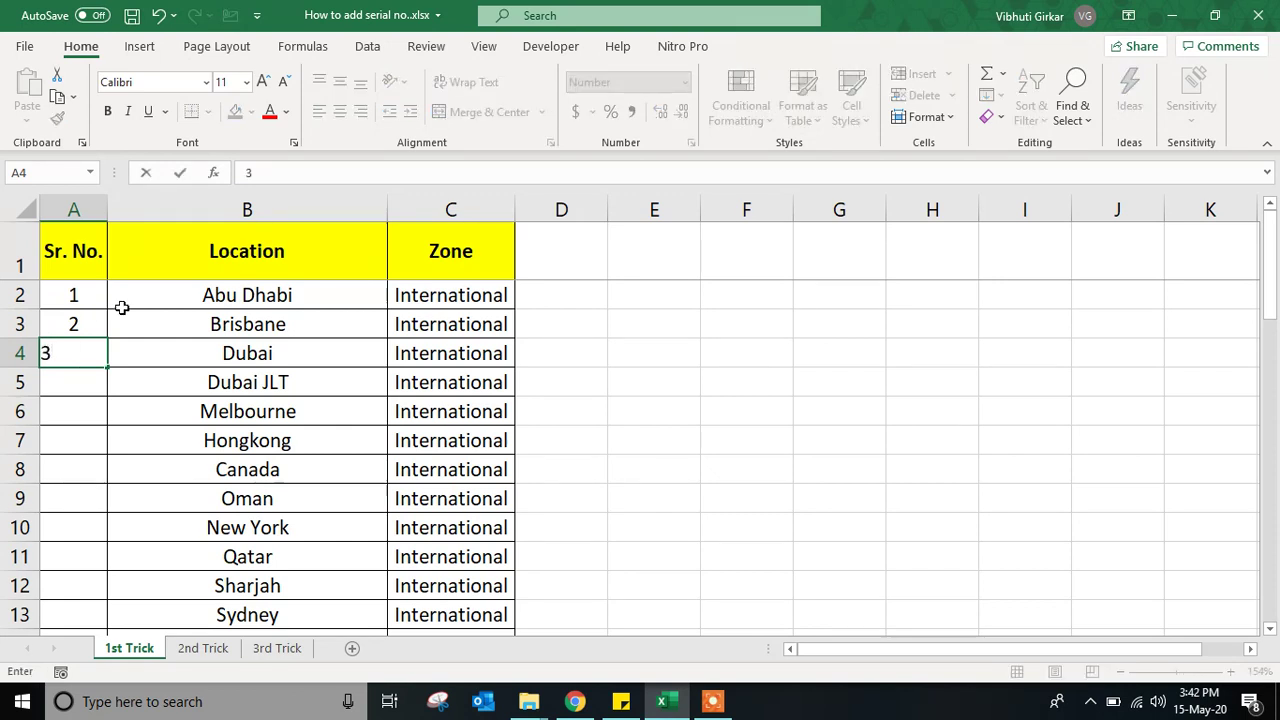
left_click(121, 376)
Step: Extend the number series from A2:A4 down to the last location row and check the end of the list
left_click_drag(80, 292, 82, 356)
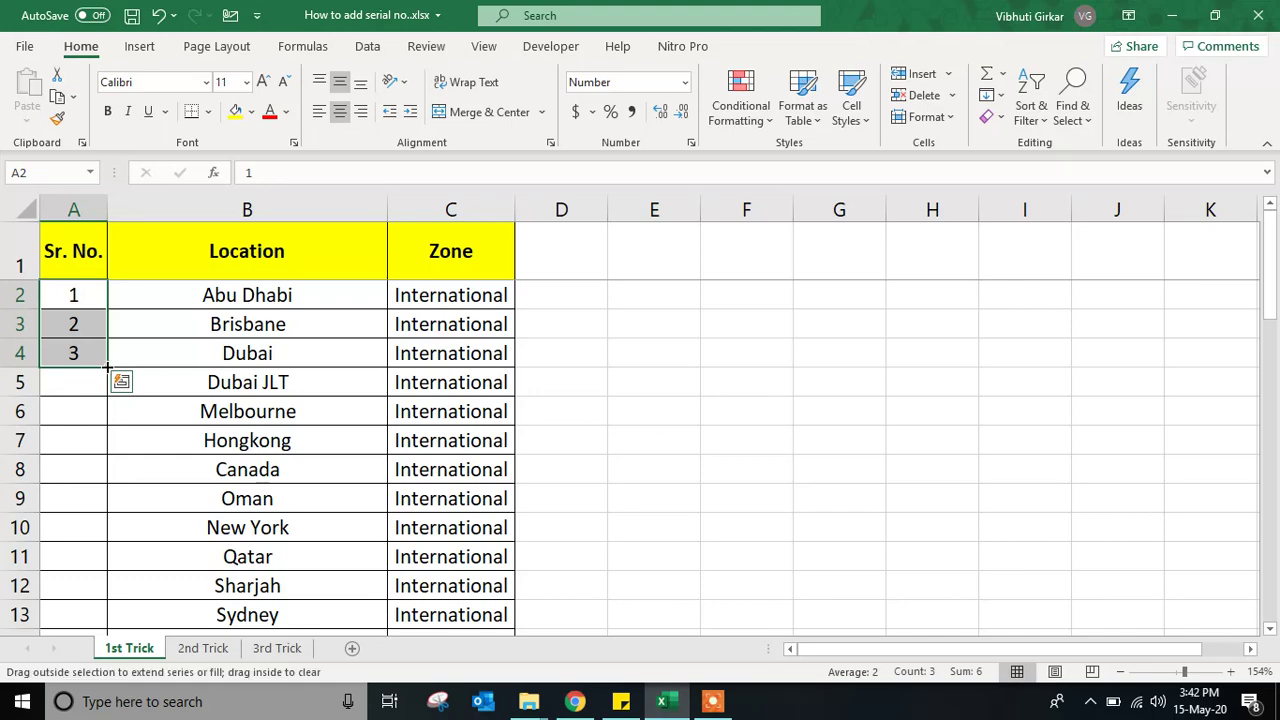
double_click(106, 368)
left_click(247, 355)
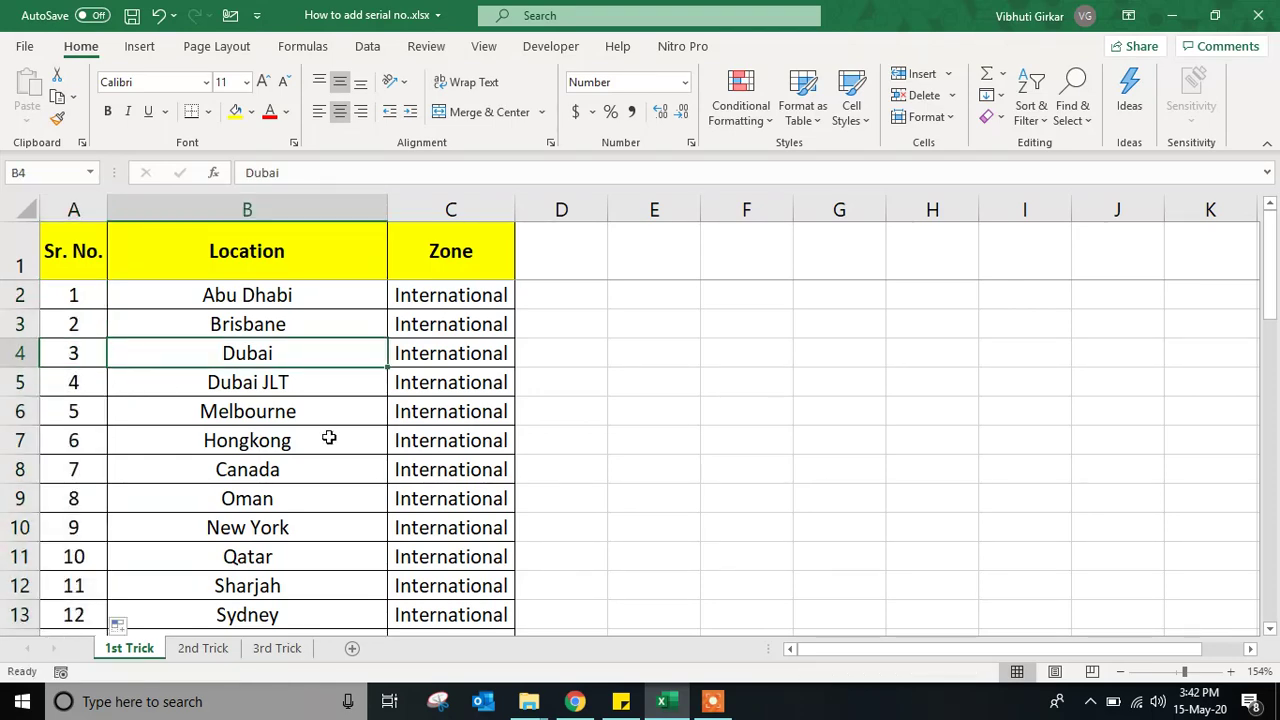
key("ctrl+Down")
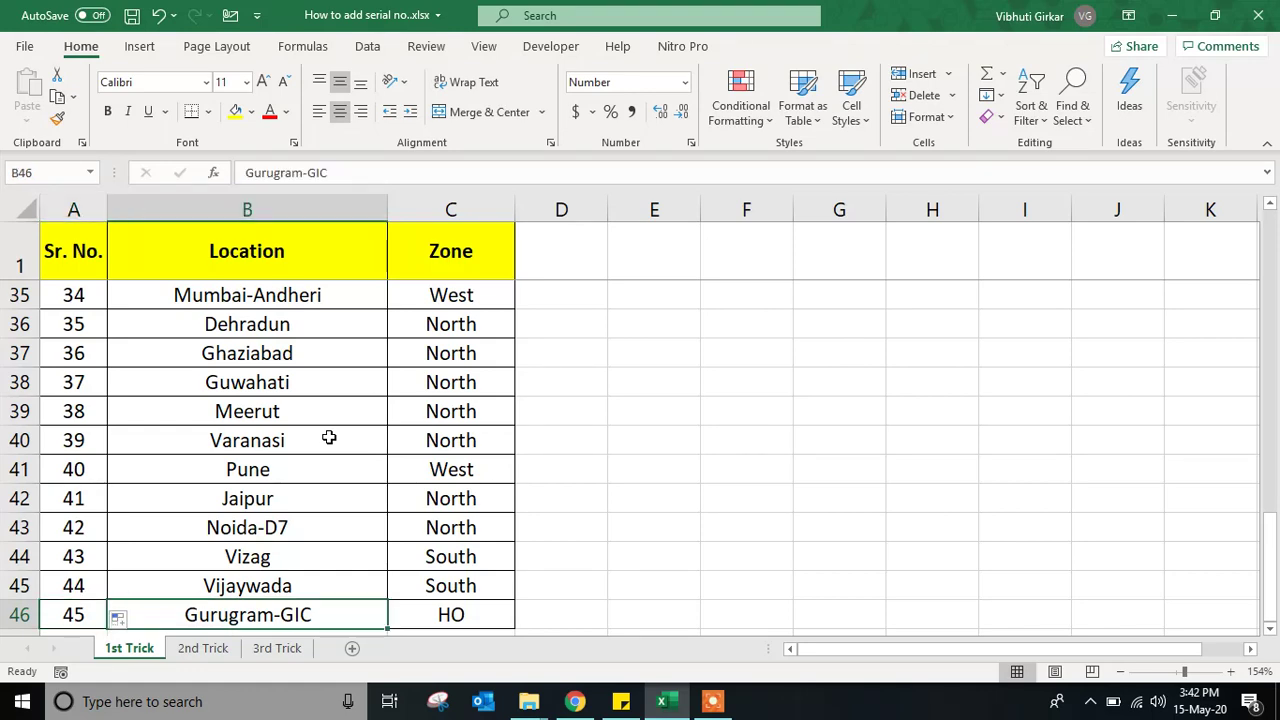
key("ctrl+Up")
key("Down")
key("Down")
key("Down")
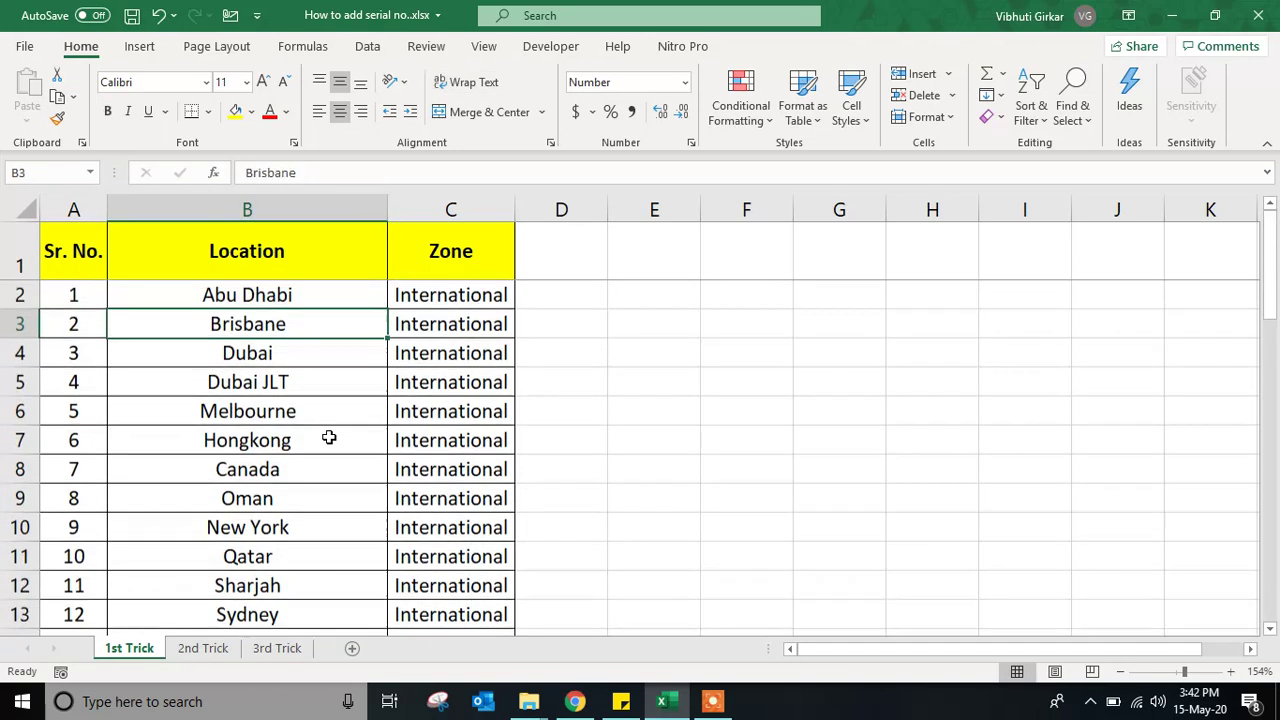
Step: On the 2nd Trick sheet, enter 1 as the first serial number in cell A2
left_click(203, 652)
key("Up")
key("Down")
key("Down")
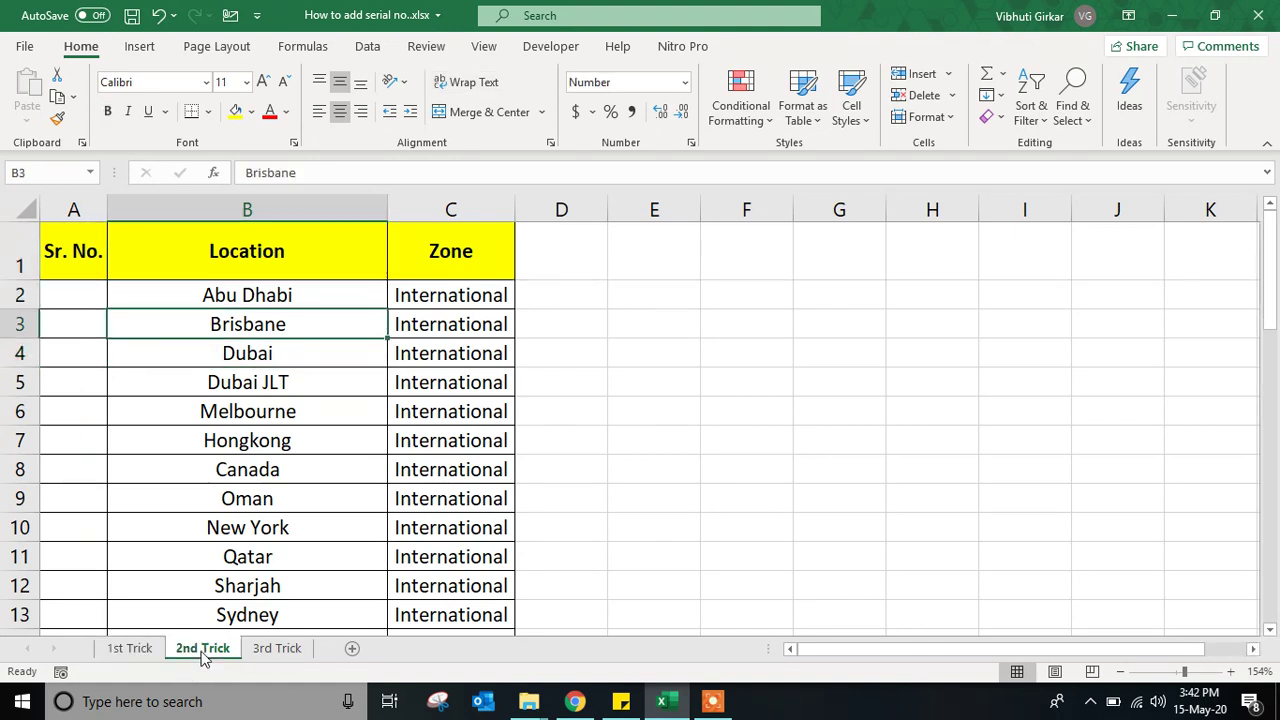
key("Left")
key("Up")
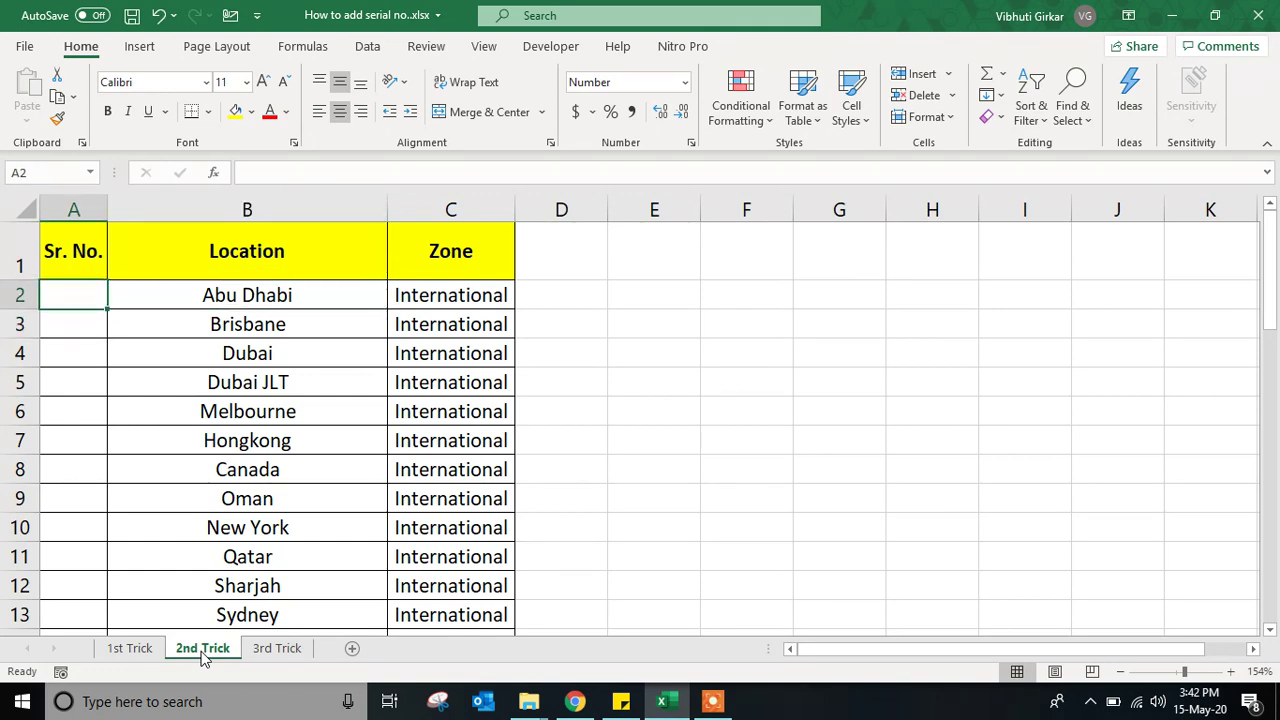
type("1")
key("Return")
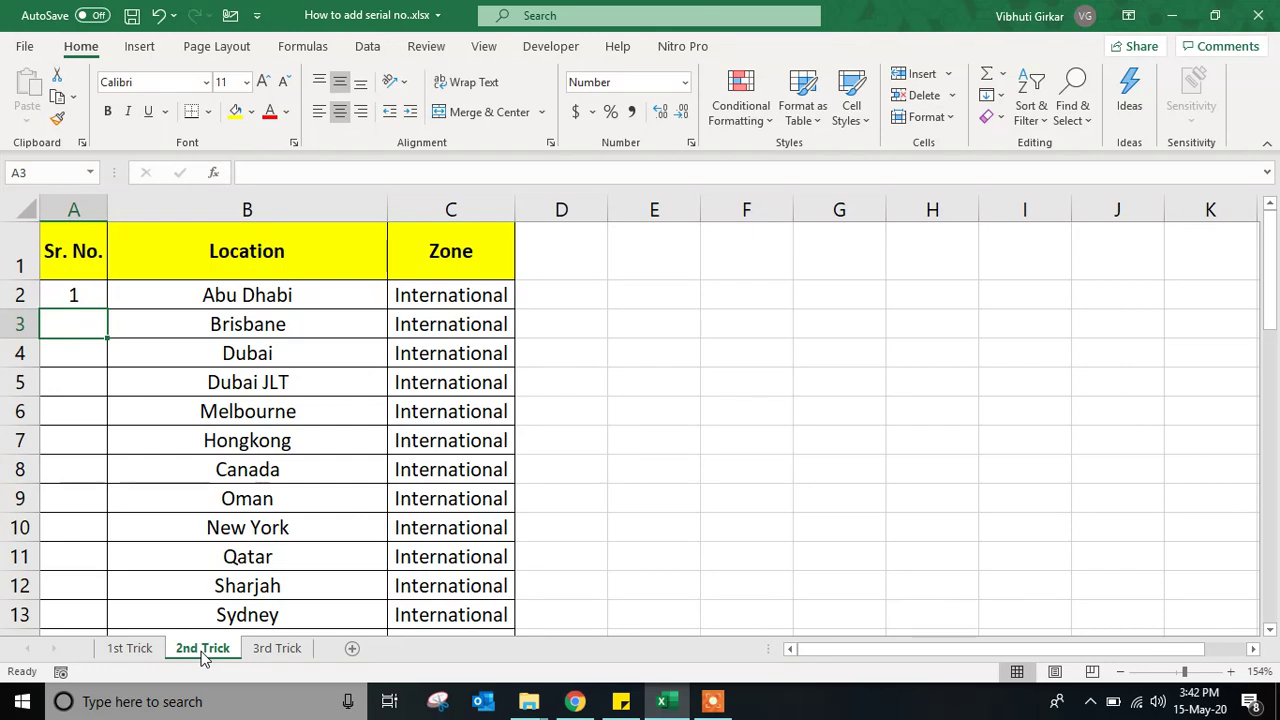
Step: Enter the formula =A2+1 in cell A3 and fill it down the rest of the Sr. No. column
key("Right")
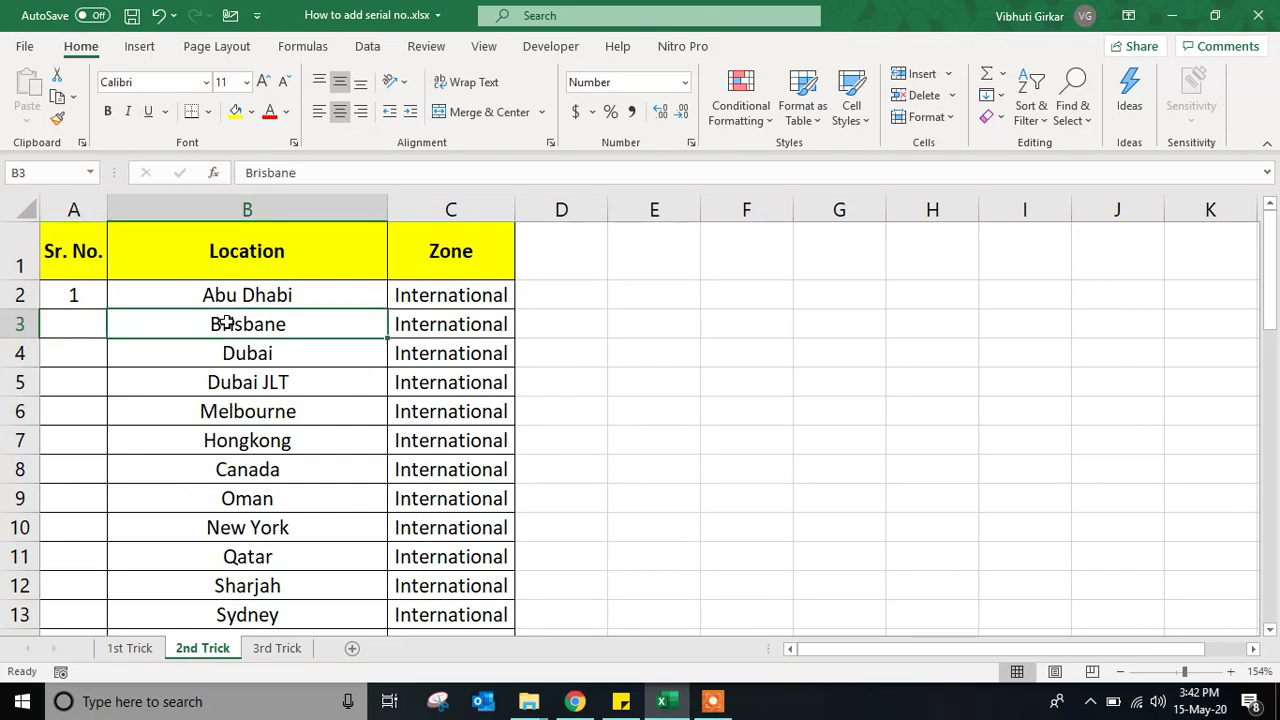
left_click(79, 328)
type("=")
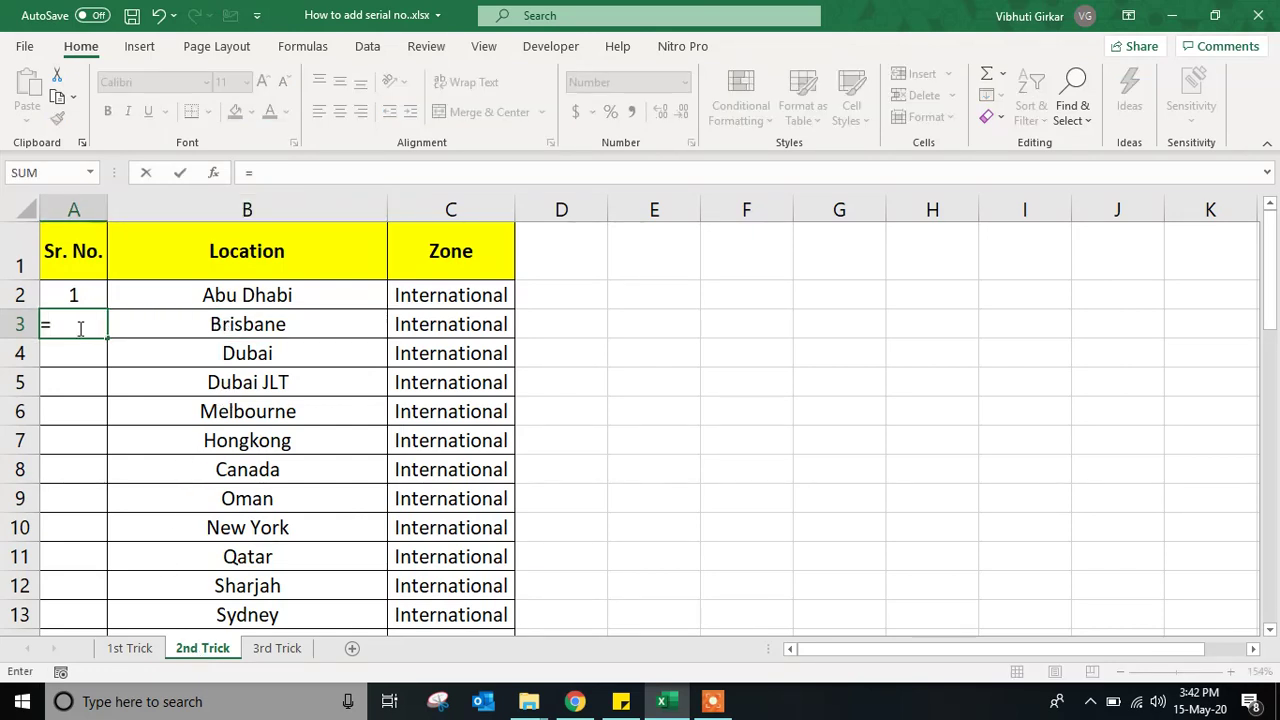
type("+")
key("BackSpace")
left_click(85, 293)
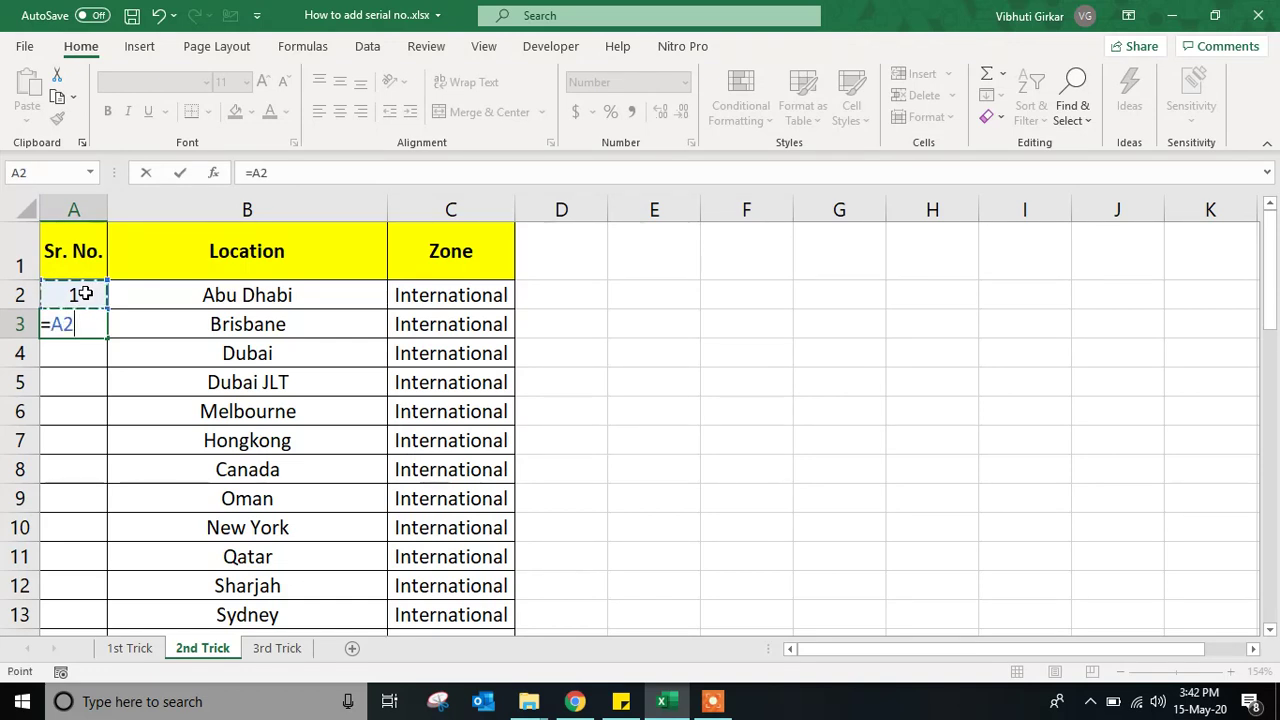
type("+1")
key("Return")
key("Up")
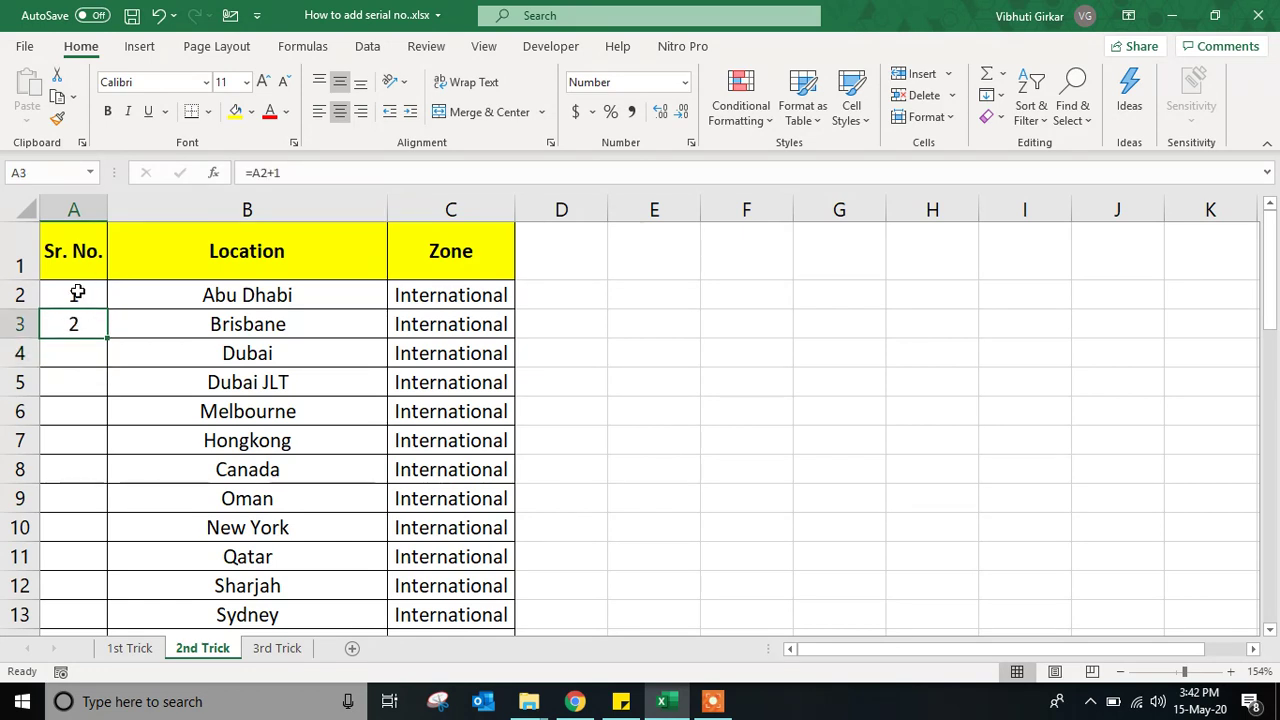
double_click(107, 341)
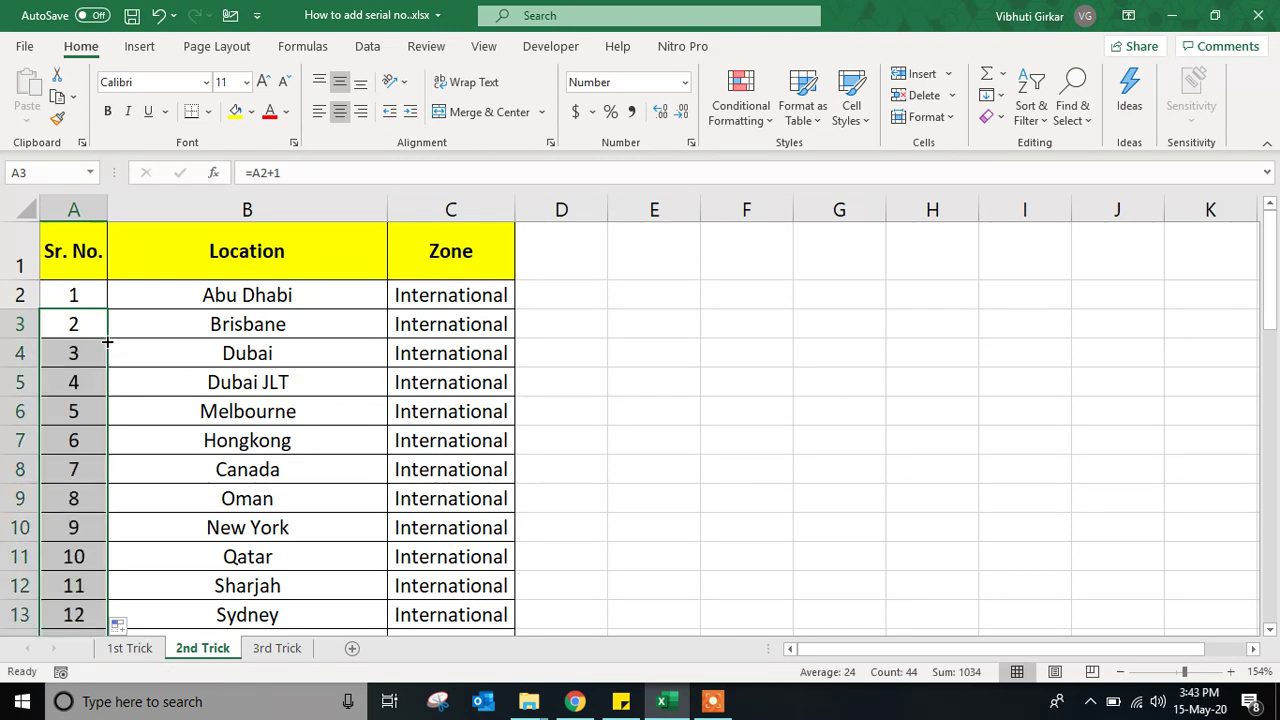
Step: Review the filled formulas and serial numbers down the Sr. No. column, then return to its header
key("Down")
key("Down")
key("Down")
key("Down")
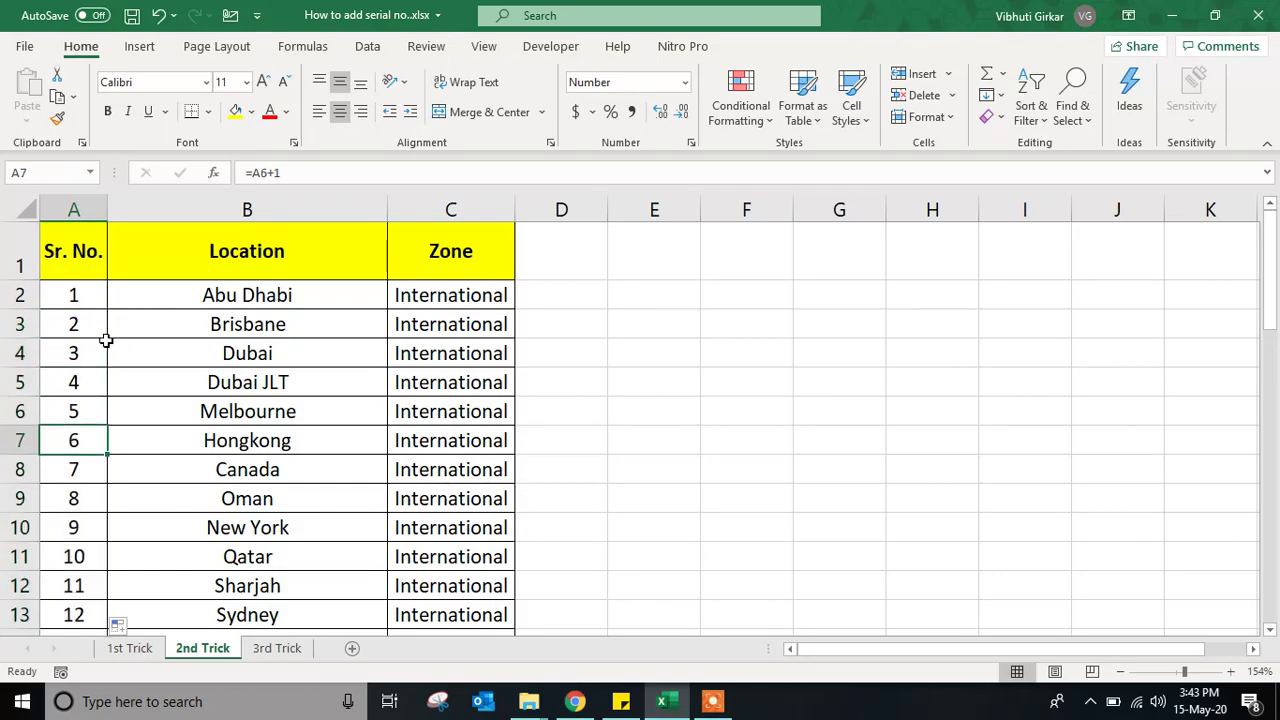
key("Down")
key("Down")
key("Down")
key("Down")
key("Down")
key("Down")
key("Down")
key("Down")
key("Down")
key("Down")
key("Down")
key("Down")
key("Down")
key("Down")
key("Down")
key("Down")
key("Down")
key("Down")
key("Down")
key("Down")
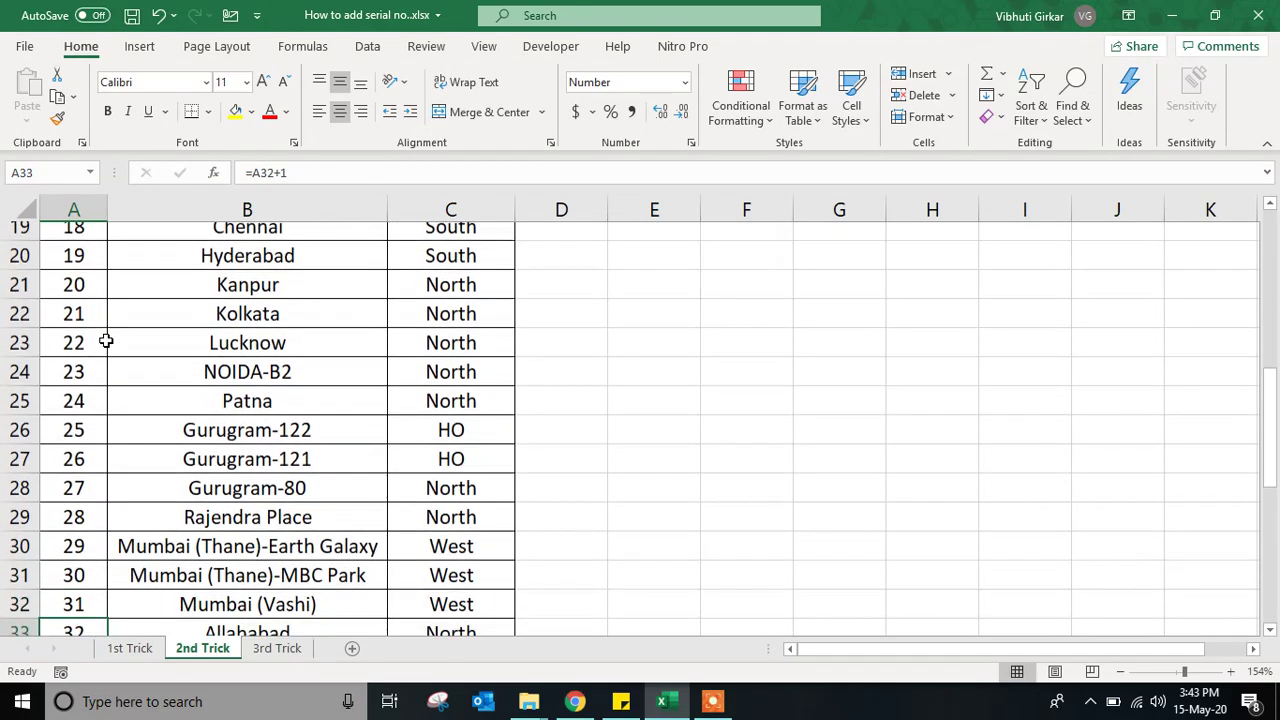
key("Down")
key("Down")
key("Down")
key("Down")
key("Down")
key("Down")
key("Down")
key("Down")
key("Down")
key("Down")
key("Down")
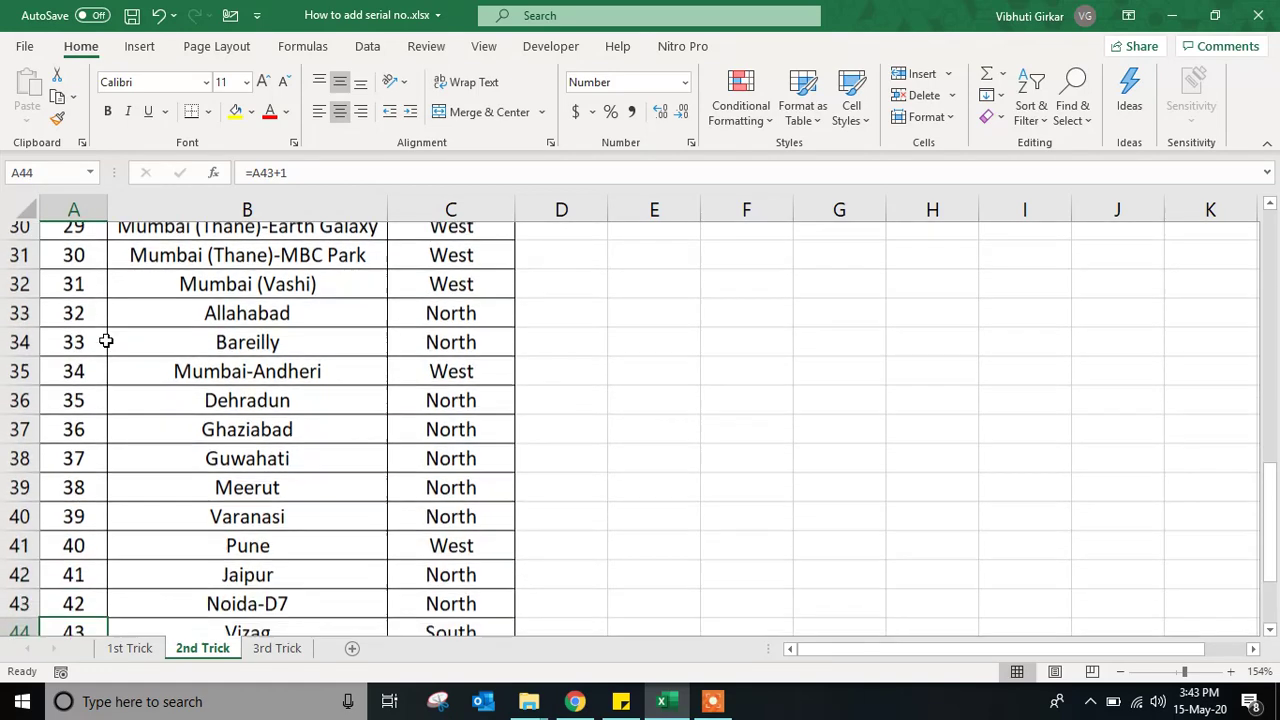
key("Up")
key("Up")
key("Up")
key("Up")
key("Up")
key("Up")
key("Up")
key("Up")
key("Up")
key("Up")
key("Up")
key("Up")
key("Up")
key("Up")
key("Up")
key("Up")
key("Up")
key("Up")
key("Up")
key("Up")
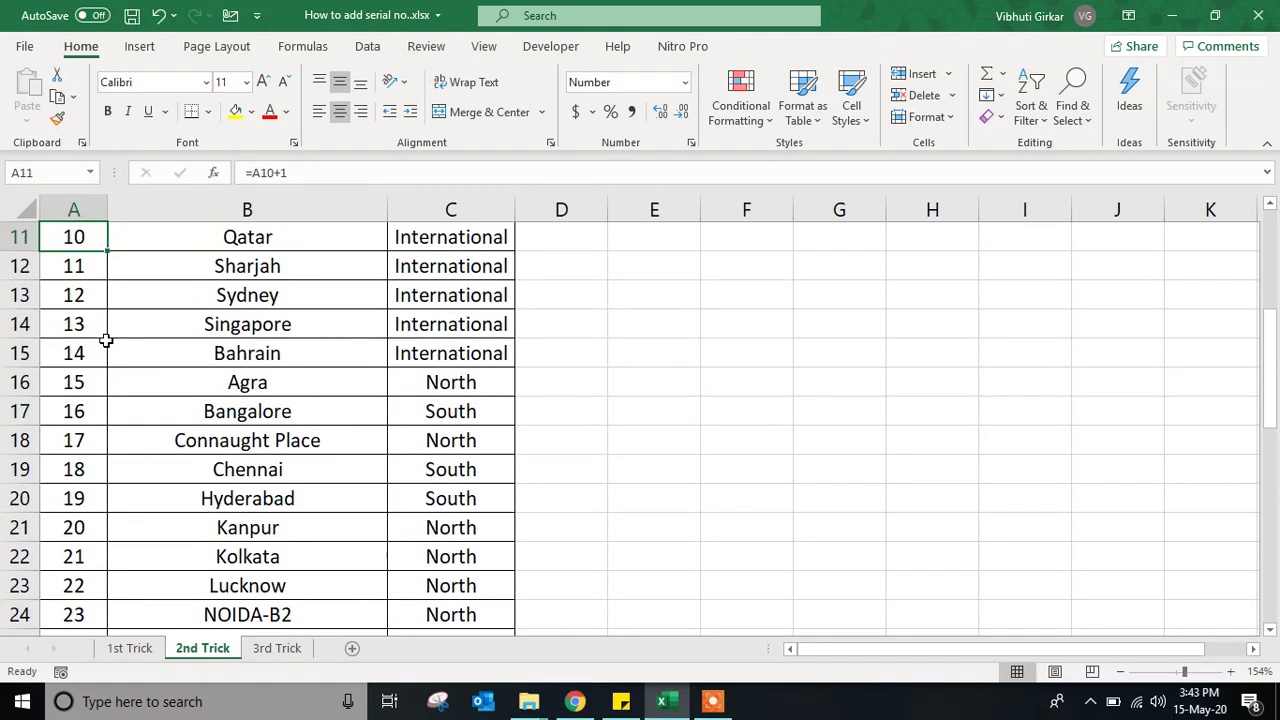
key("Up")
key("Up")
key("Up")
key("Up")
key("Up")
key("Up")
key("Up")
key("Up")
key("Up")
key("Up")
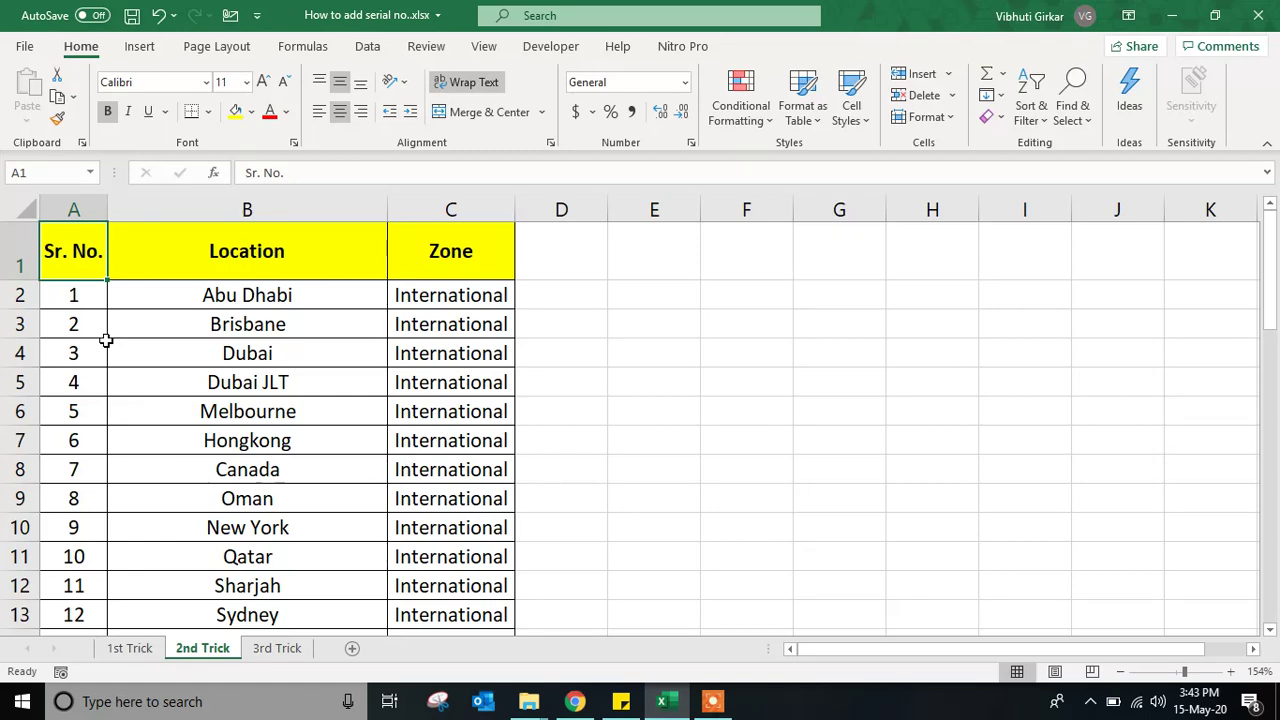
Step: On the 3rd Trick sheet, enter the formula =ROWS(A2) in cell A2
left_click(276, 648)
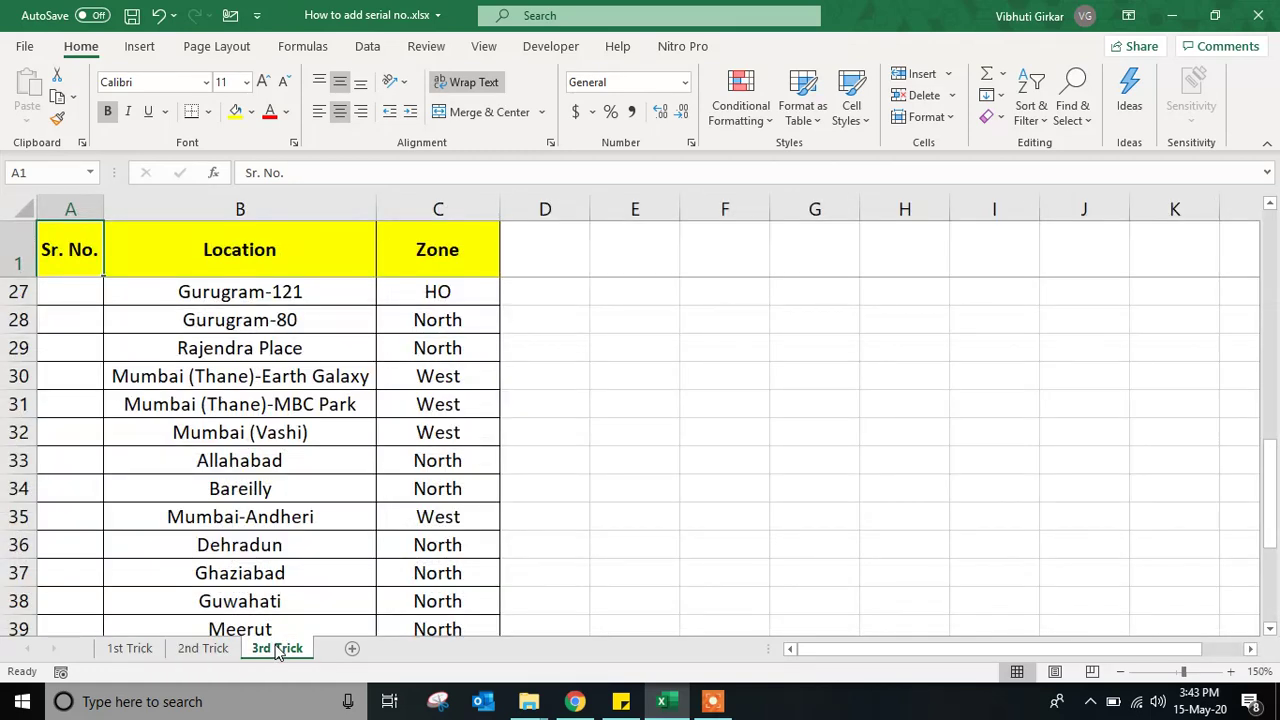
key("Down")
key("Down")
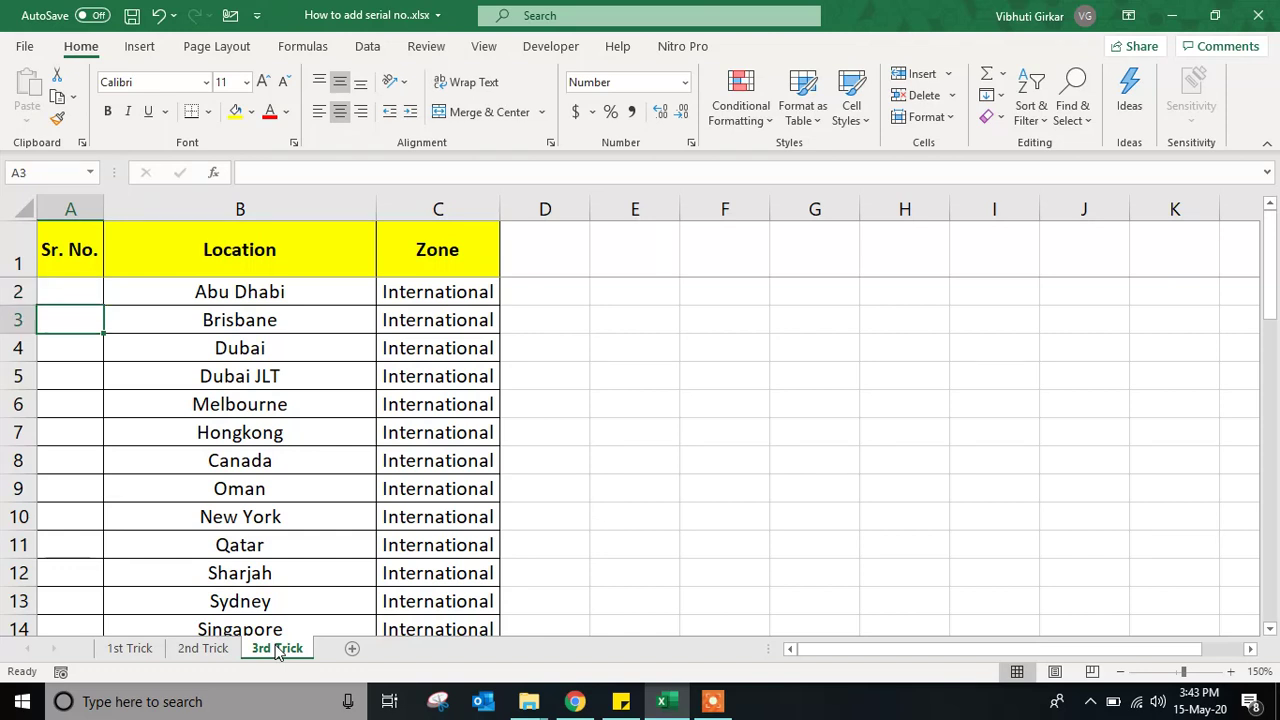
key("Up")
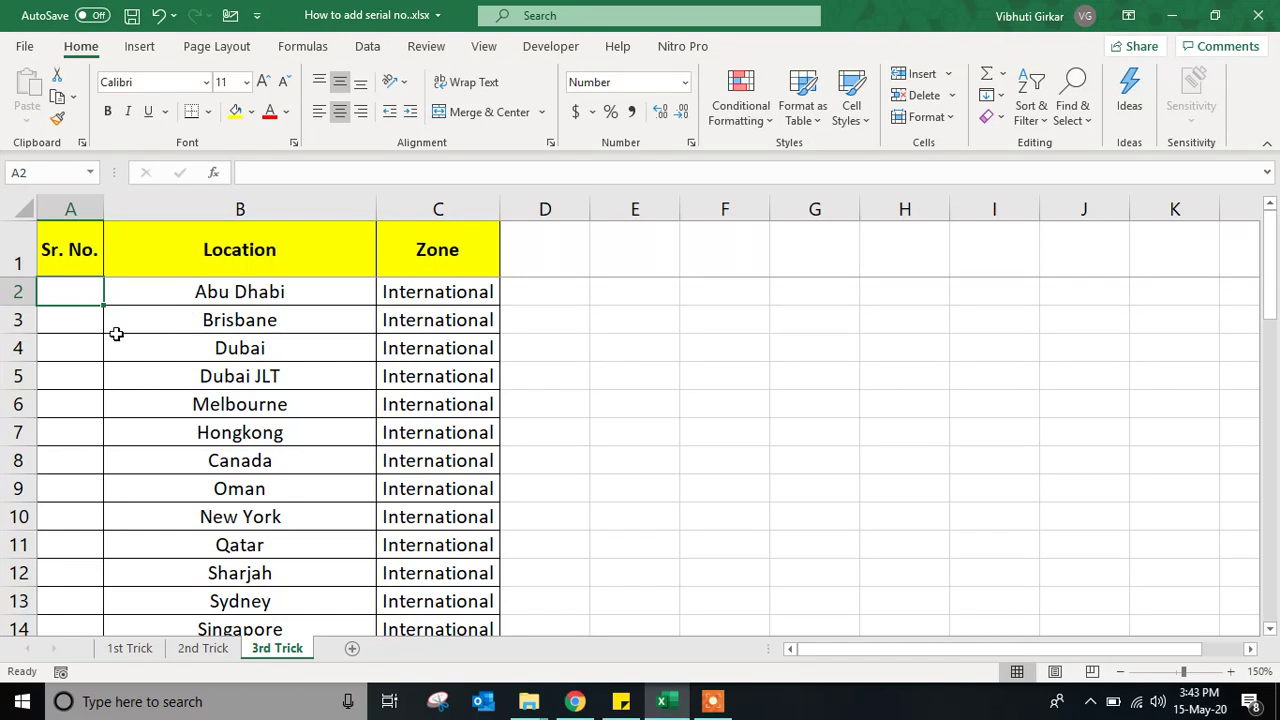
type("=rows")
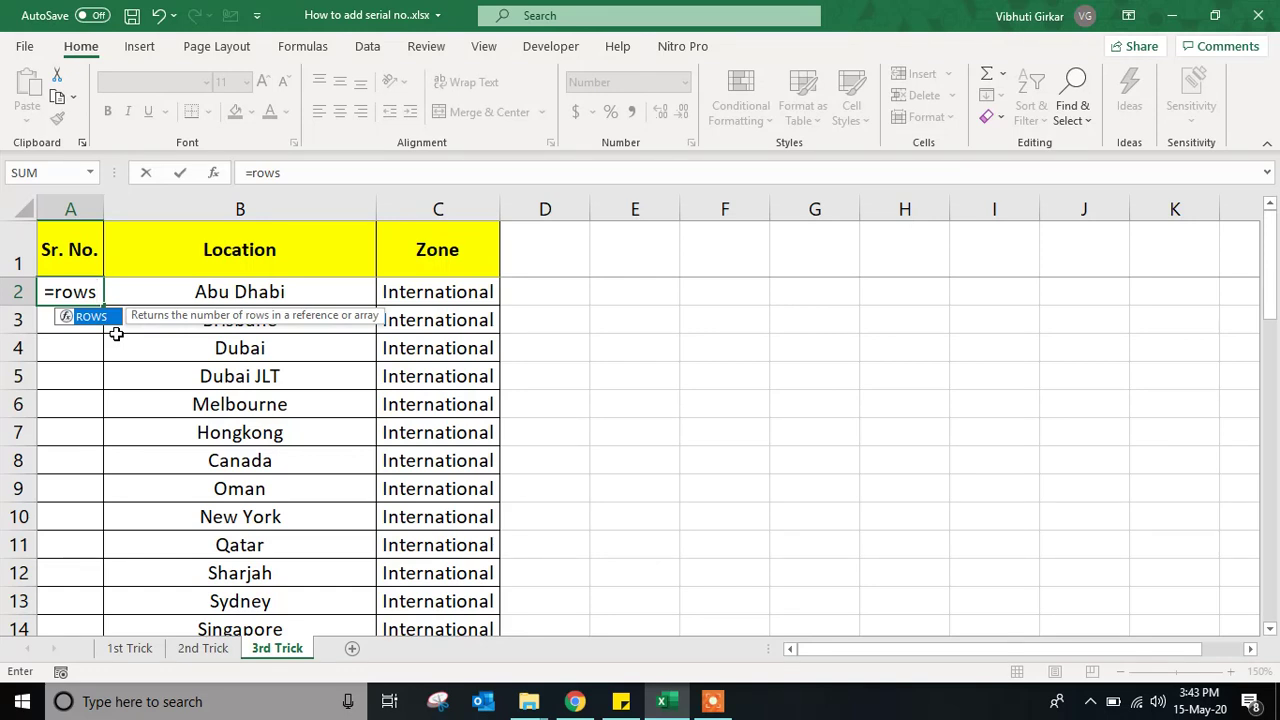
key("Tab")
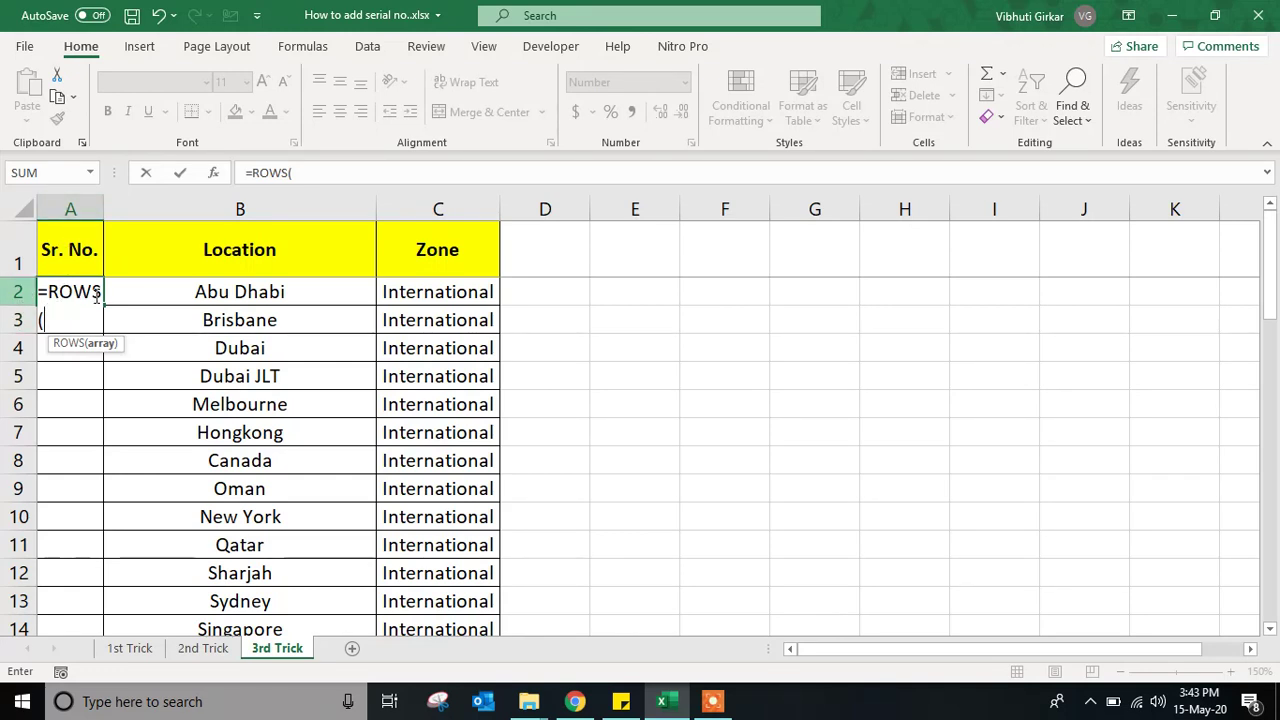
type("a2")
key("ctrl+Return")
Step: Change the formula in cell A2 to =ROWS($A$2:A2) and fill it down the rest of the Sr. No. column
double_click(94, 294)
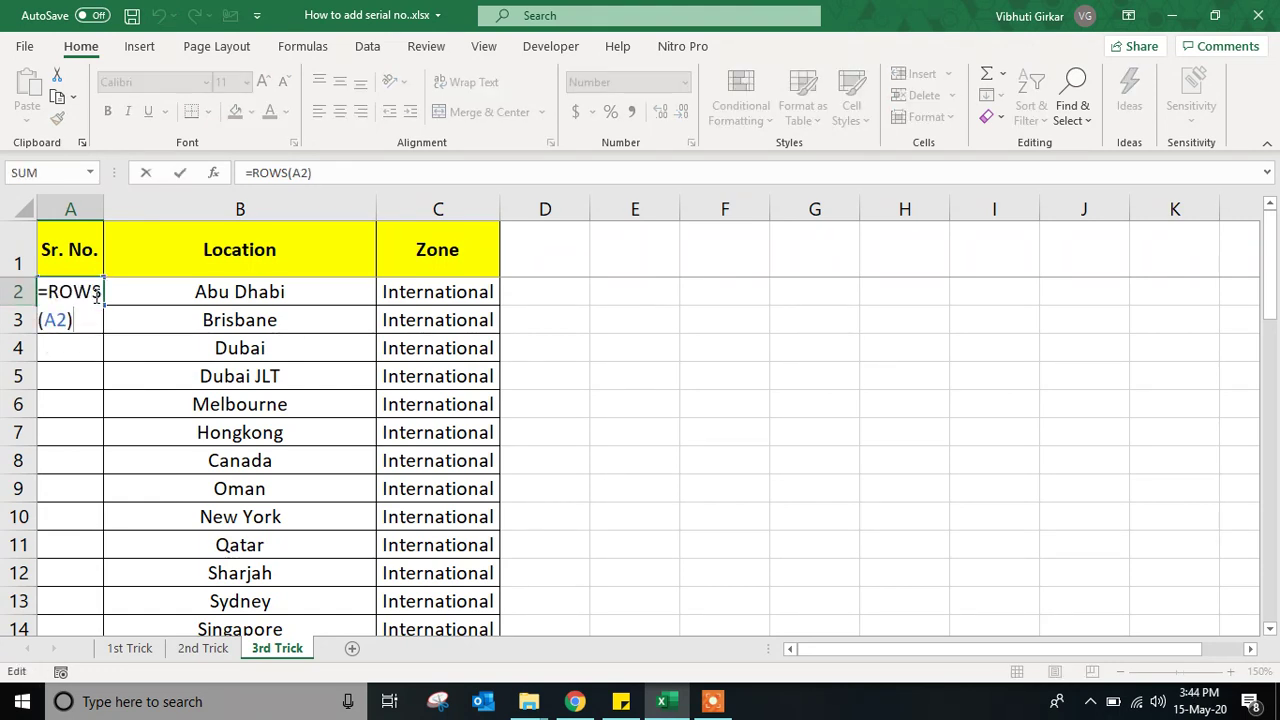
key("Left")
key("shift+Left")
key("shift+Left")
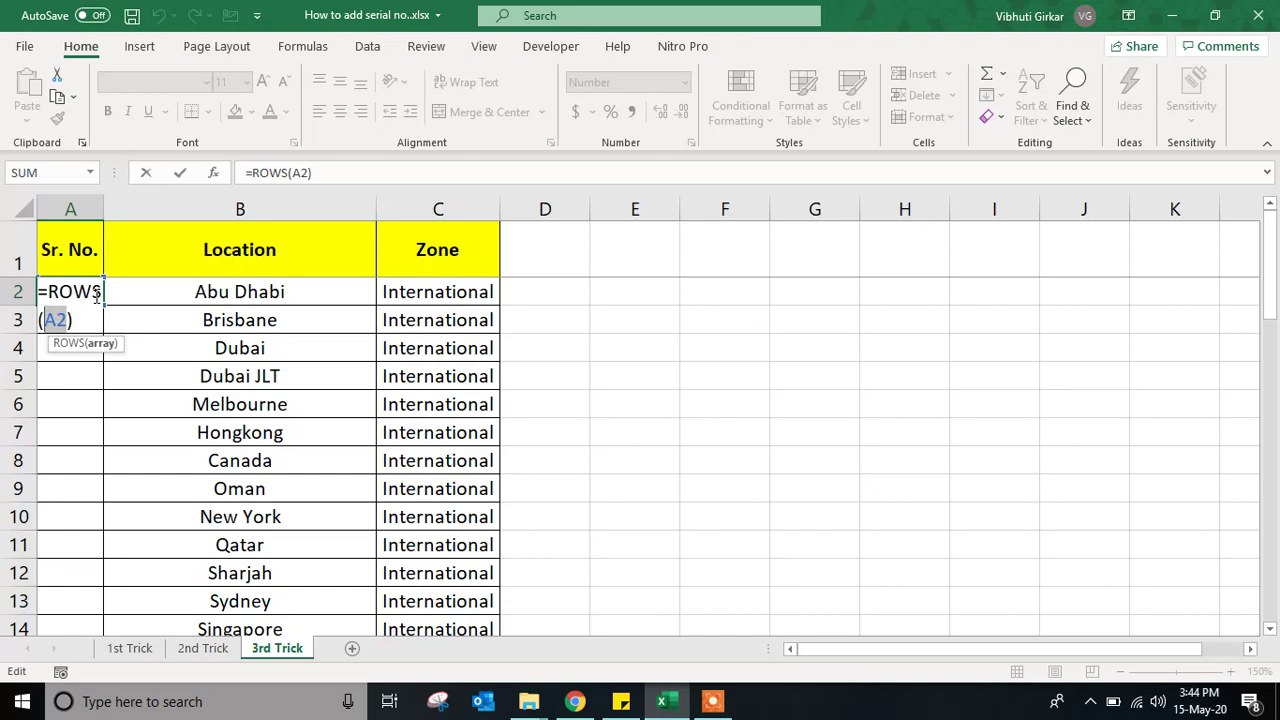
key("F4")
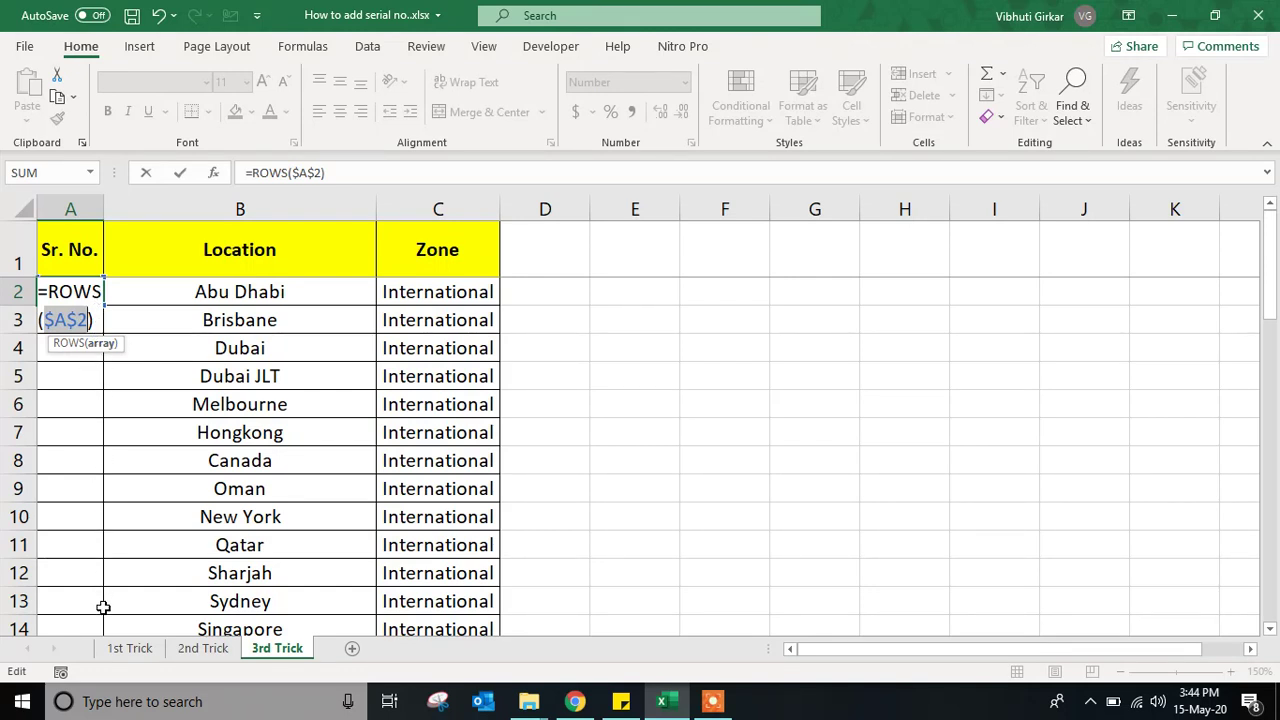
key("Right")
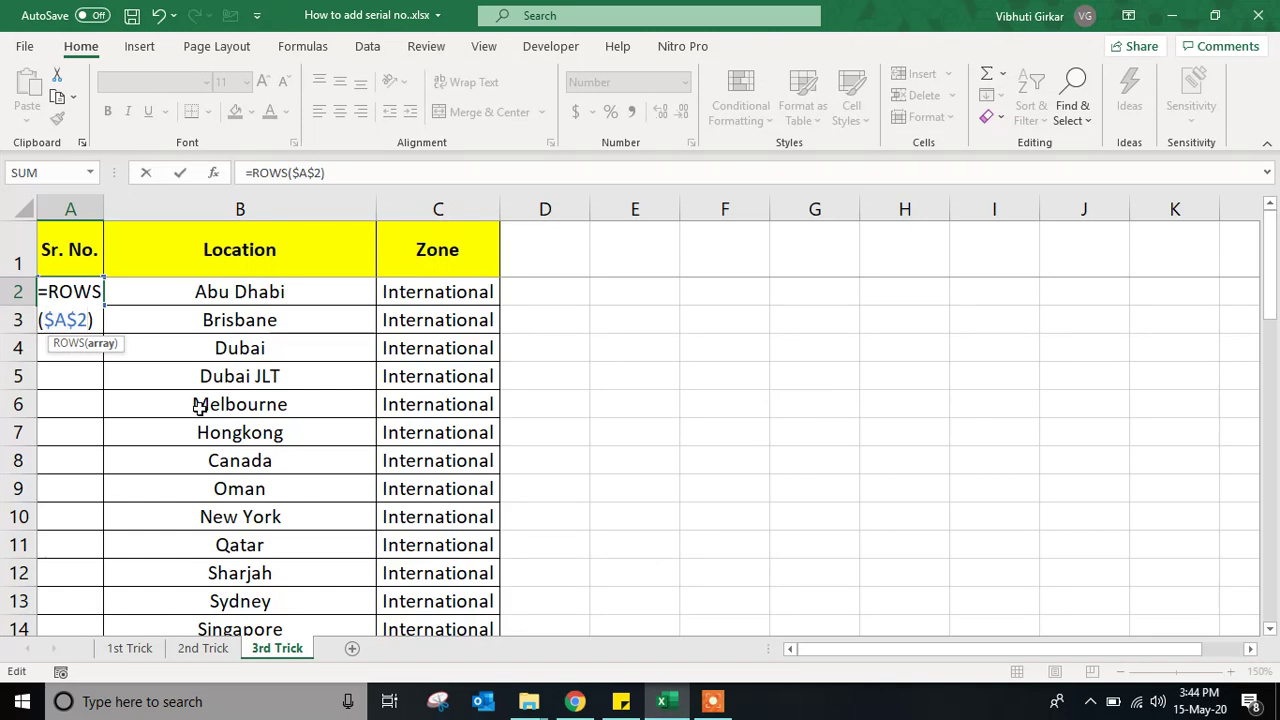
type(":")
type("a2")
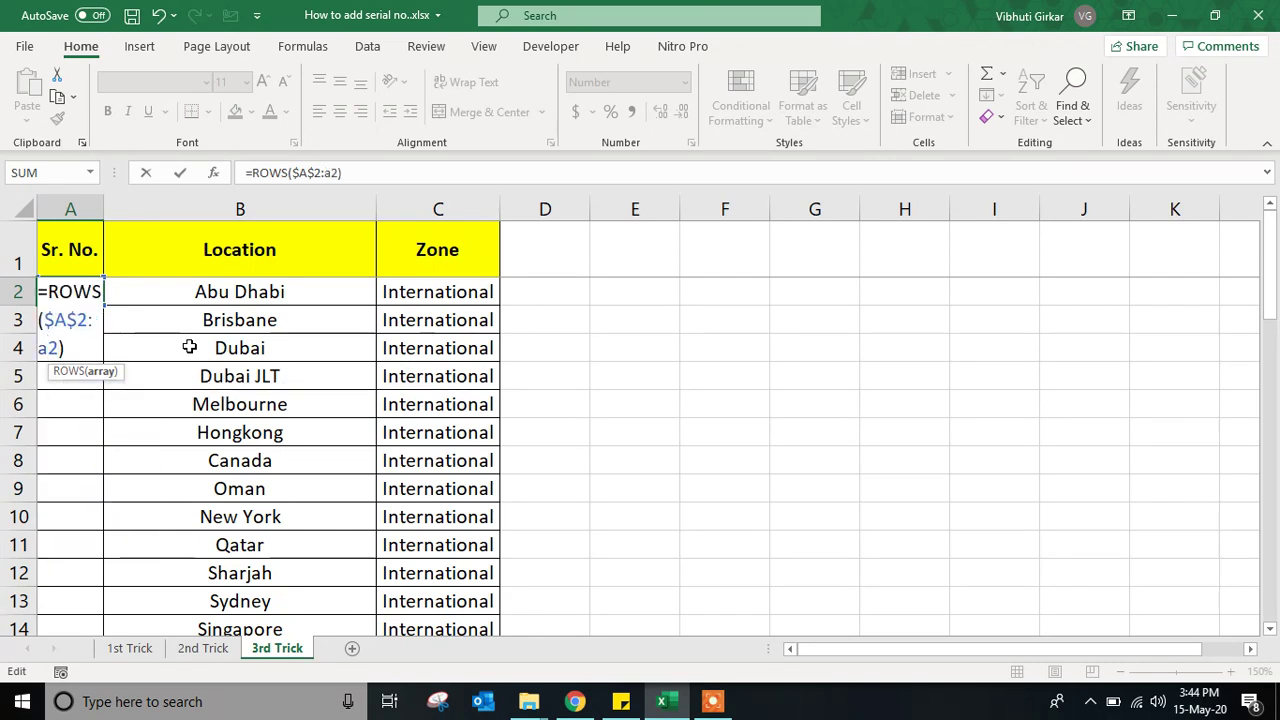
key("Return")
key("Up")
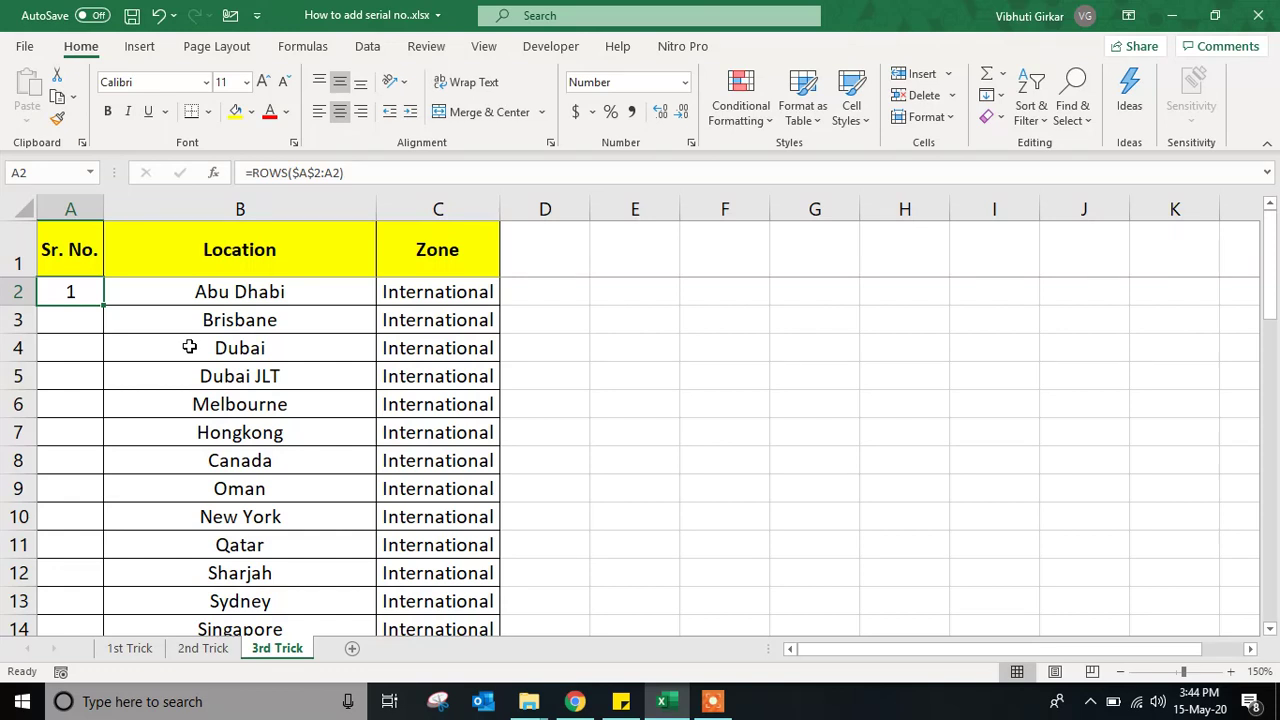
double_click(105, 309)
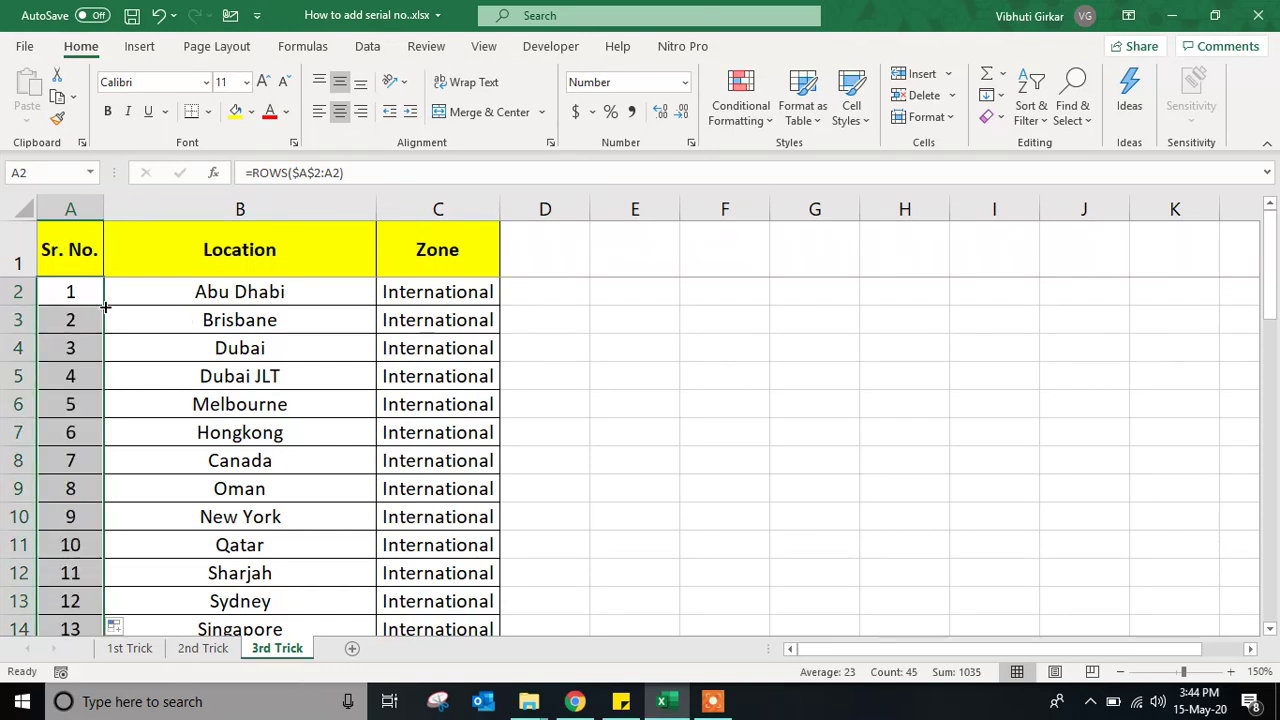
Step: Examine the filled ROWS formulas and serial numbers down the Sr. No. column, then return to the first data rows
key("Down")
key("Down")
key("Down")
key("Down")
key("Down")
key("Down")
key("Down")
key("Down")
key("Down")
key("Down")
key("Down")
key("Down")
key("Down")
key("Down")
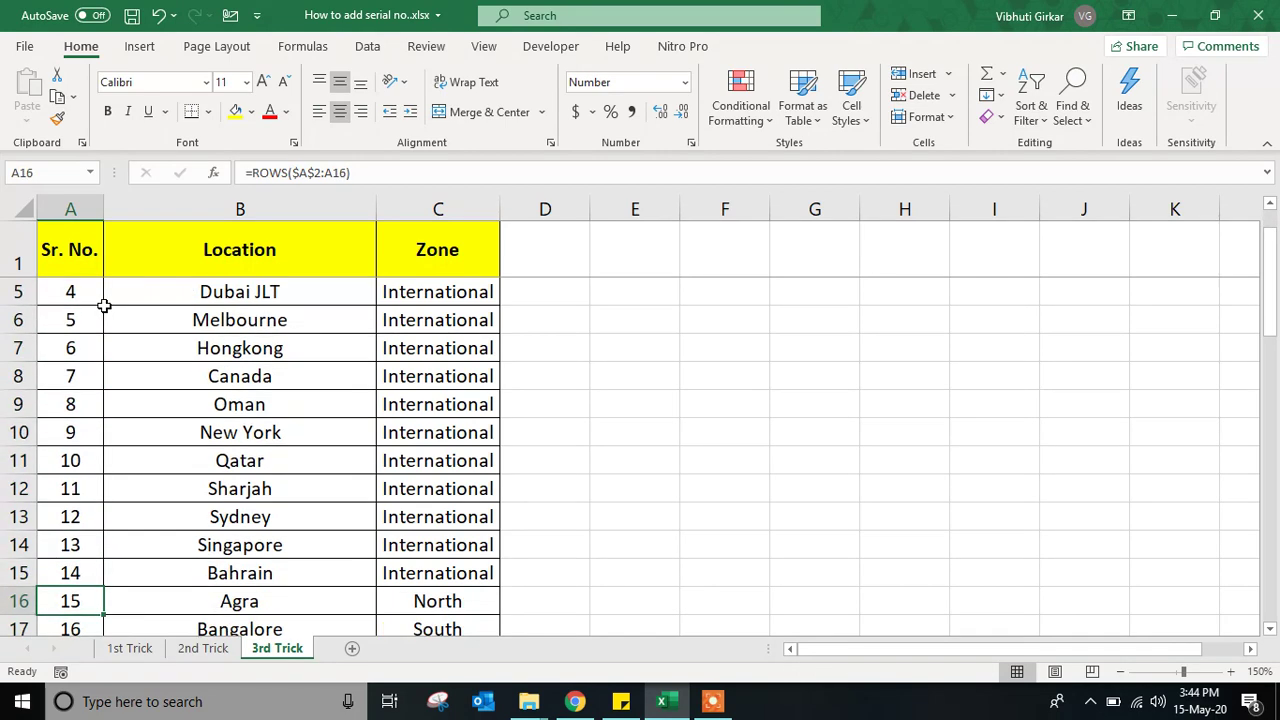
key("Down")
key("Down")
key("Down")
key("Down")
key("Down")
key("Down")
key("Down")
key("Down")
key("Down")
key("Down")
key("Down")
key("Down")
key("Down")
key("Down")
key("Down")
key("Down")
key("Down")
key("Down")
key("Down")
key("Down")
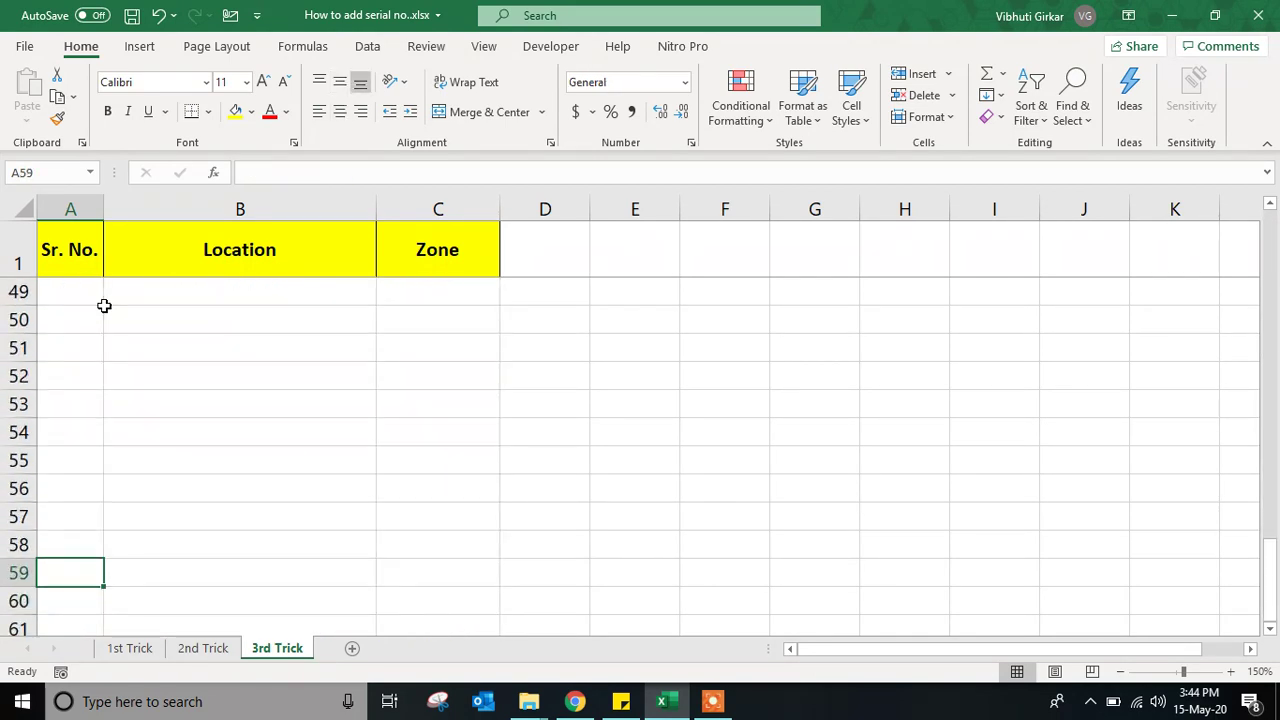
key("Up")
key("Up")
key("Up")
key("Up")
key("Up")
key("Up")
key("Up")
key("Up")
key("Up")
key("Up")
key("Up")
key("Up")
key("Up")
key("Up")
key("Up")
key("Up")
key("Up")
key("Up")
key("Up")
key("Up")
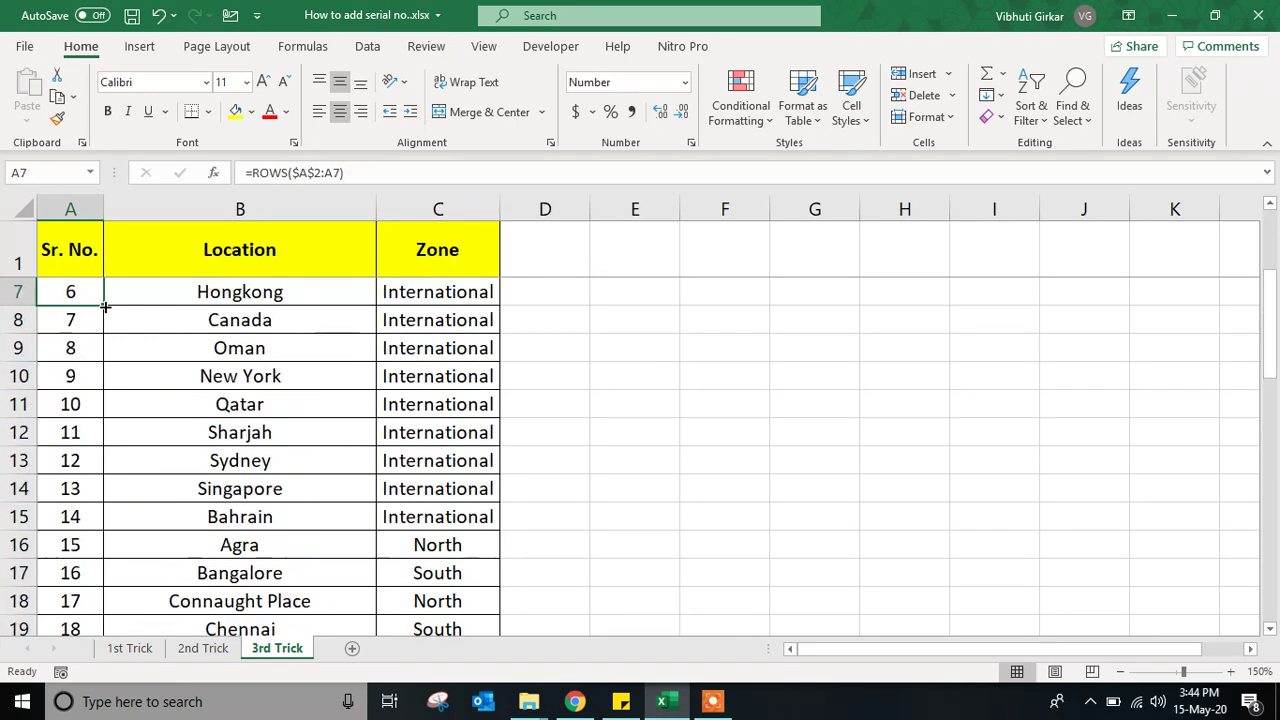
key("Up")
key("Up")
key("Up")
key("Up")
key("Up")
key("Up")
key("Down")
key("Down")
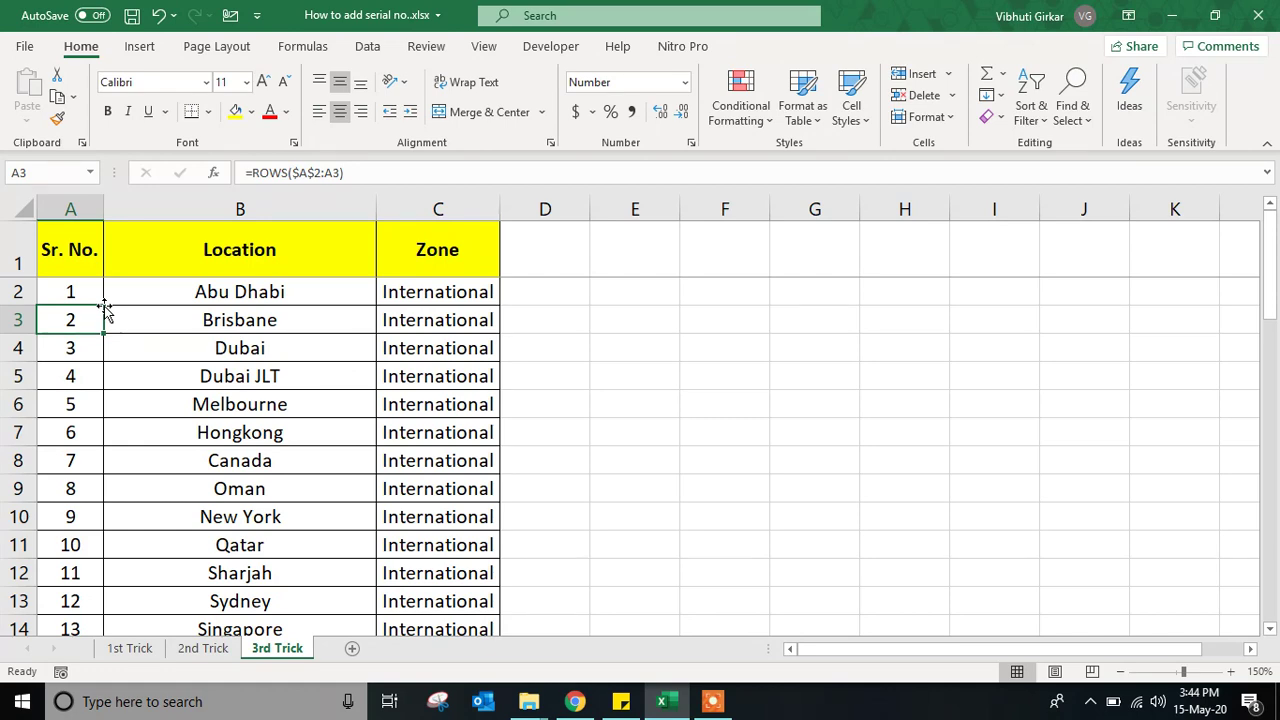
Step: On the 1st Trick sheet, insert a blank row above the Melbourne row and check the serial numbers around it
key("ctrl+Page_Up")
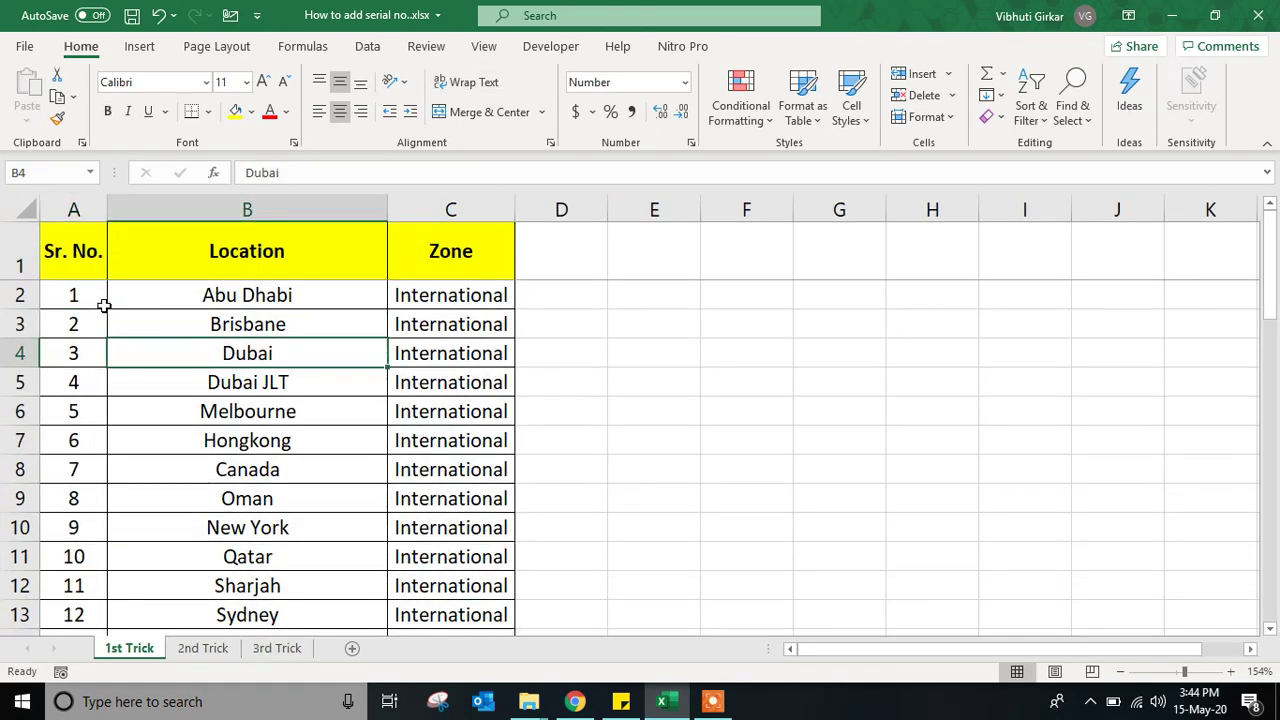
key("Up")
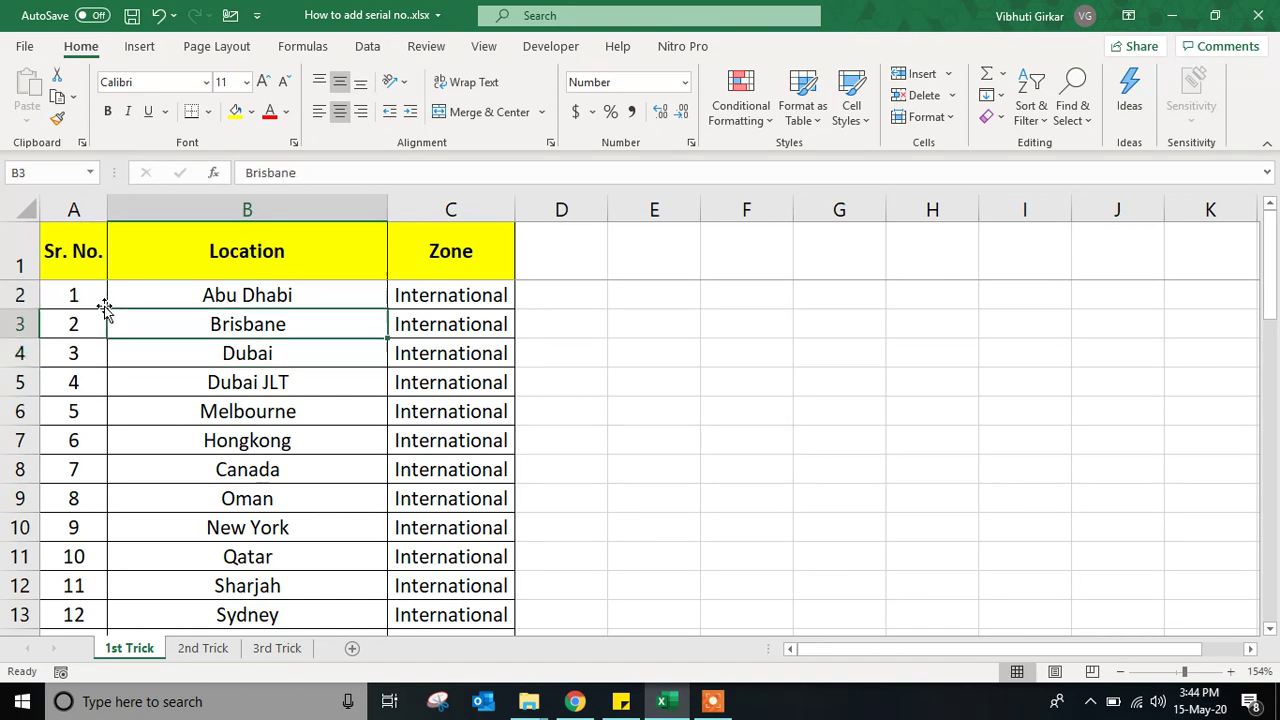
key("Down")
key("Down")
key("Left")
key("Up")
key("Up")
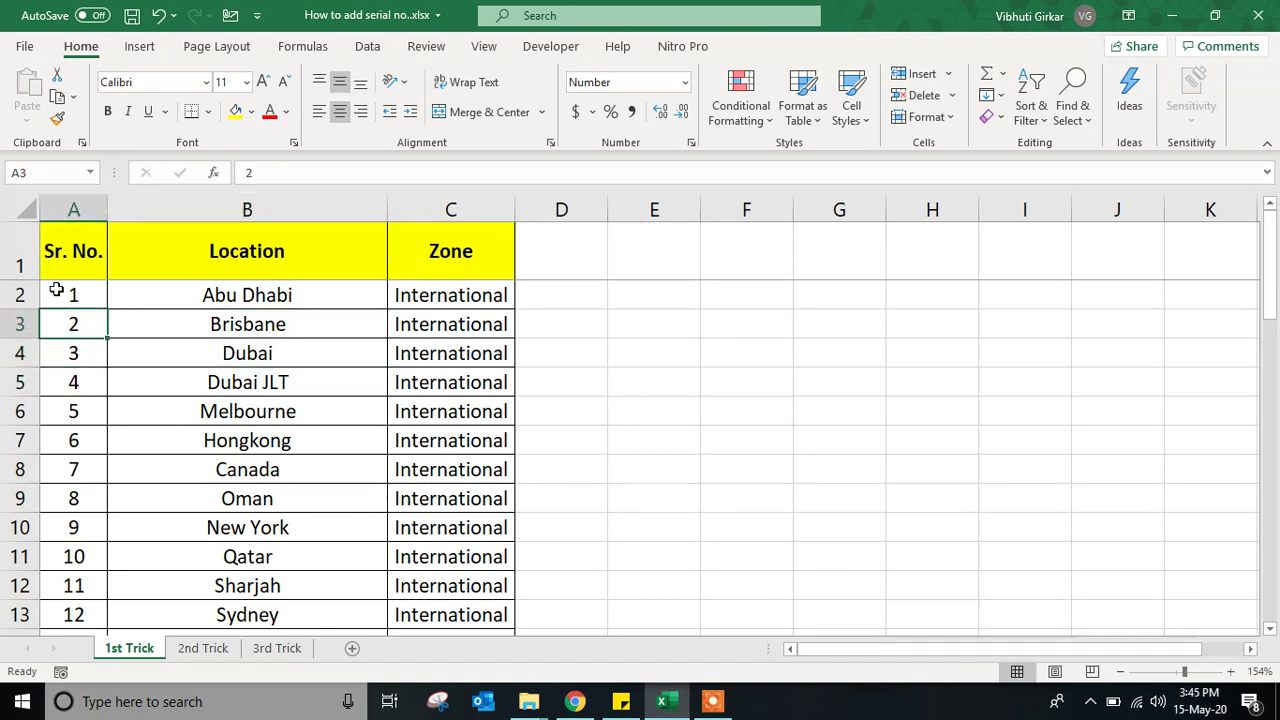
key("Down")
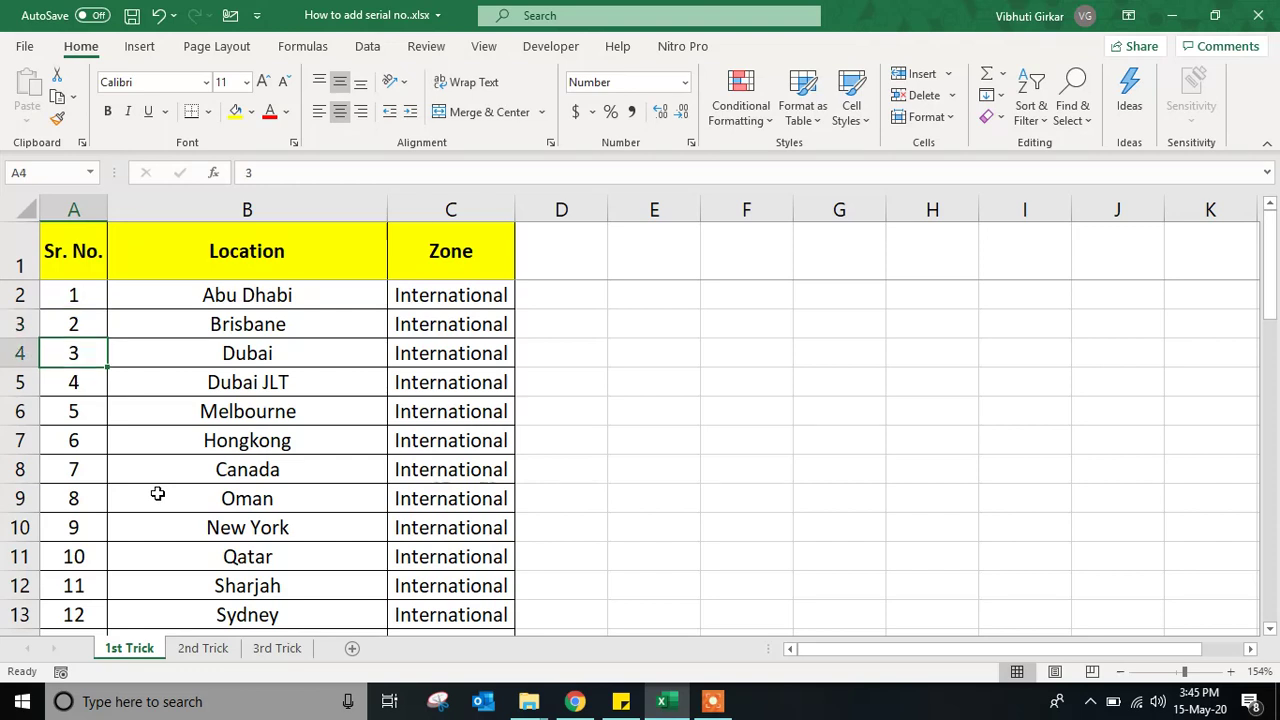
key("Down")
key("Down")
key("shift+space")
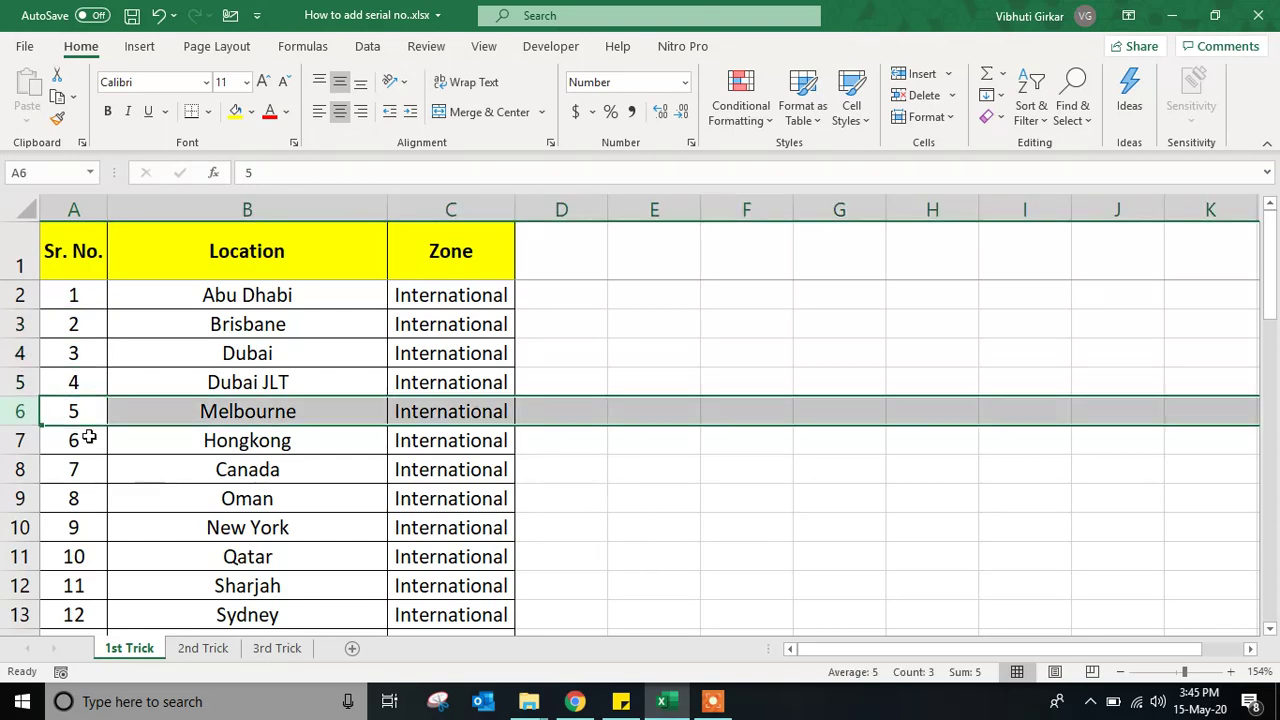
right_click(18, 411)
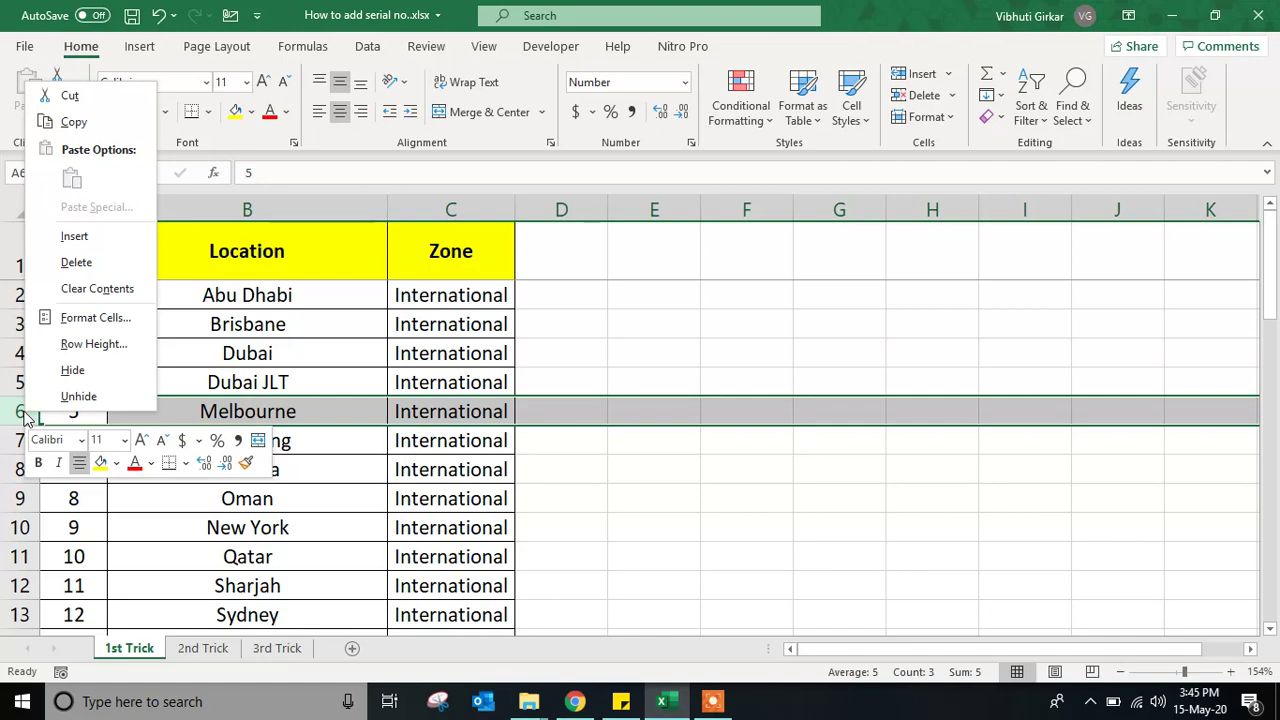
left_click(78, 246)
key("Down")
key("Down")
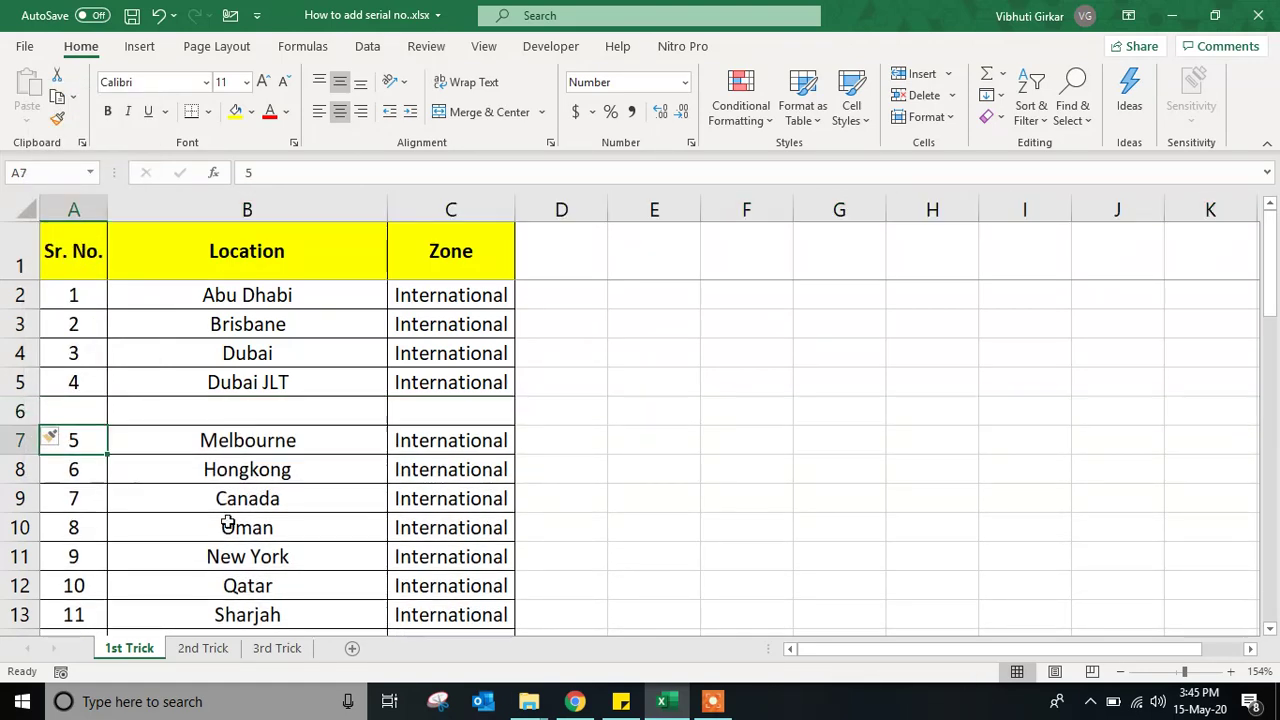
key("Up")
key("Up")
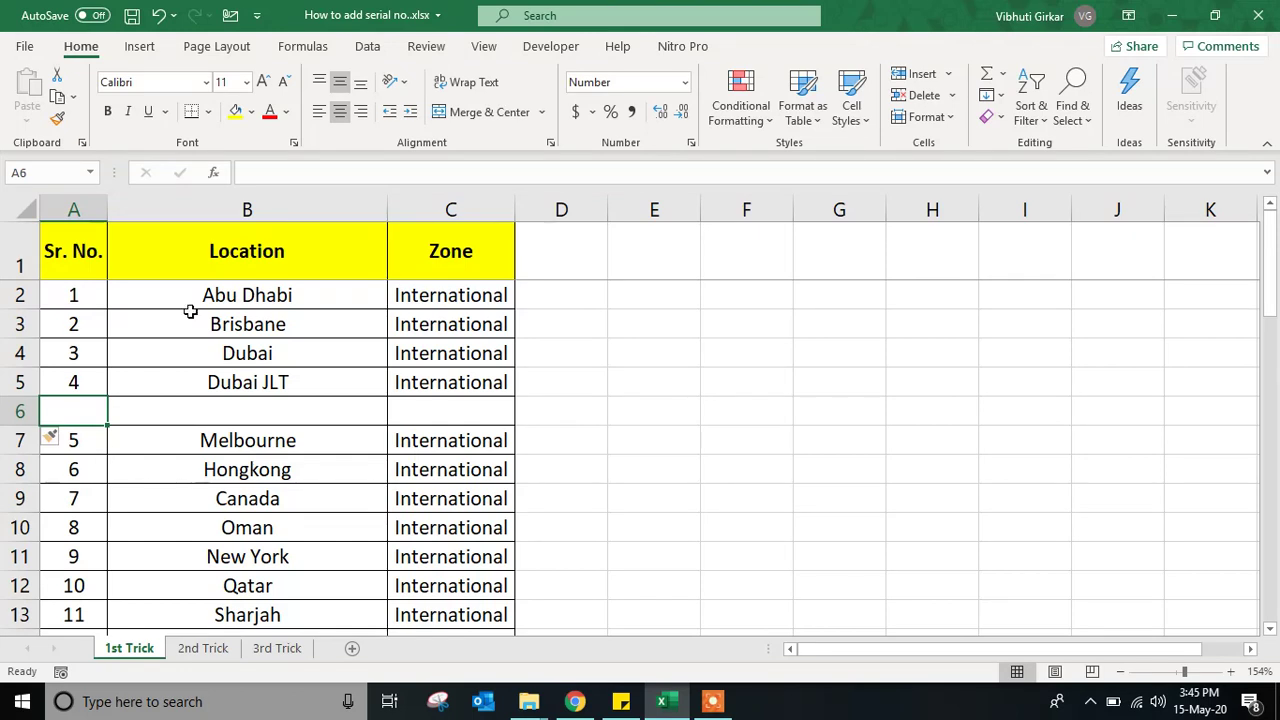
Step: Delete the blank row between Dubai JLT and Melbourne
left_click(118, 410, "ctrl")
key("Right")
key("Right")
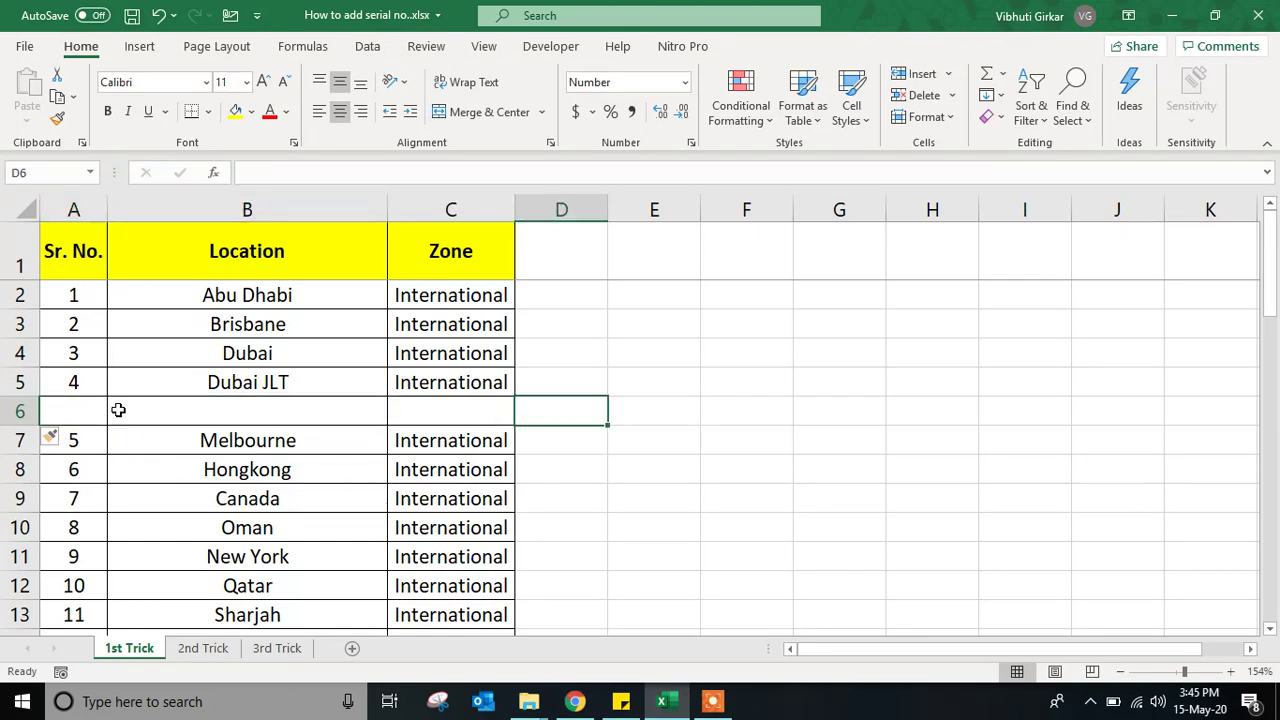
key("Left")
key("Left")
key("Left")
key("Right")
key("Left")
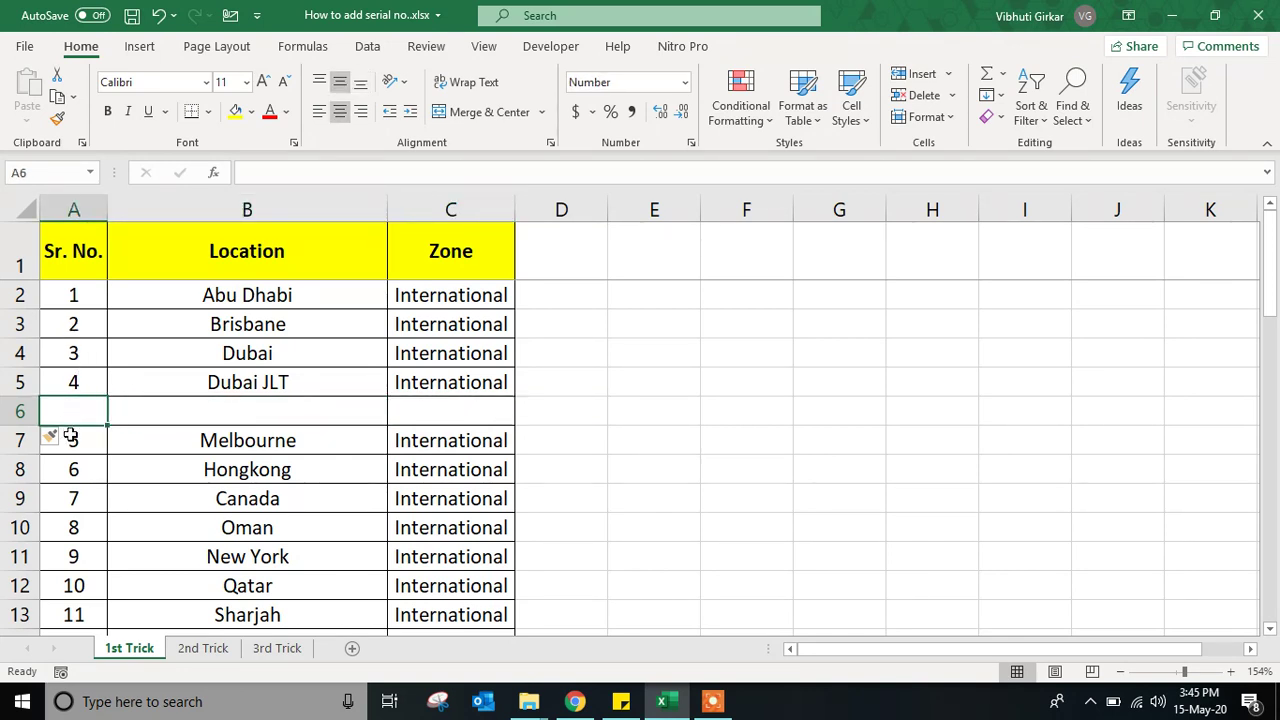
key("shift+space")
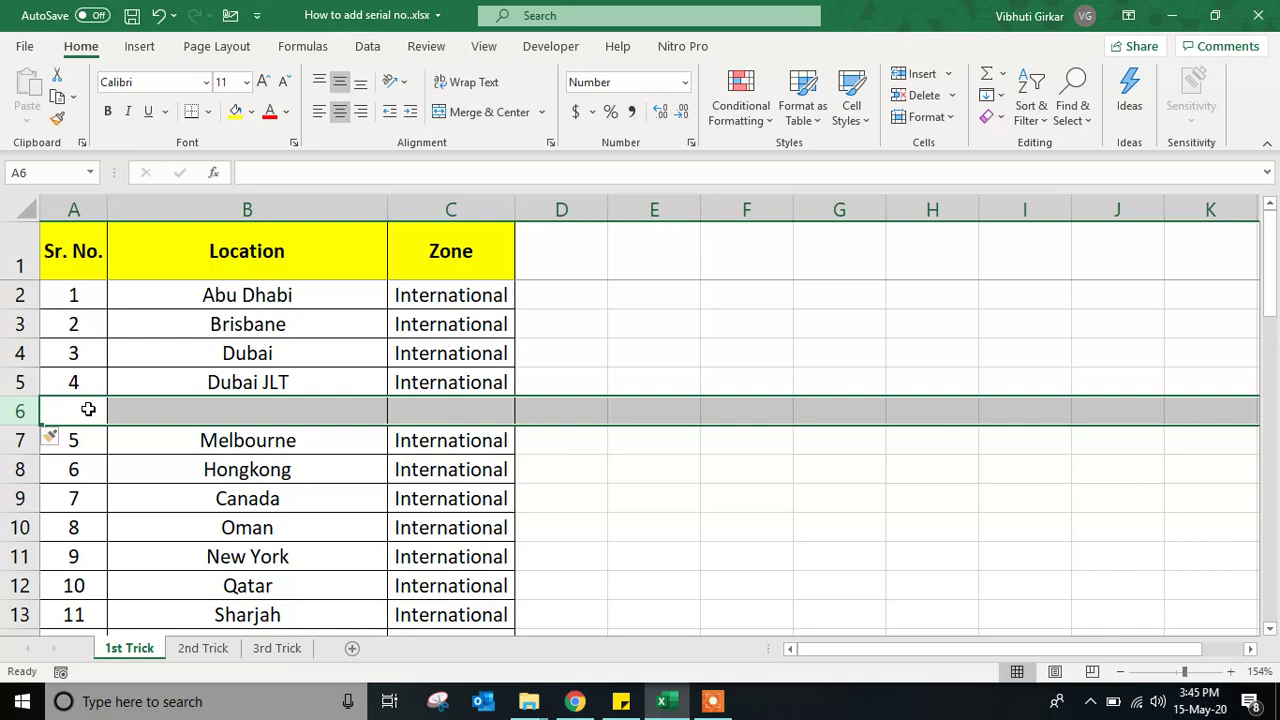
key("ctrl+minus")
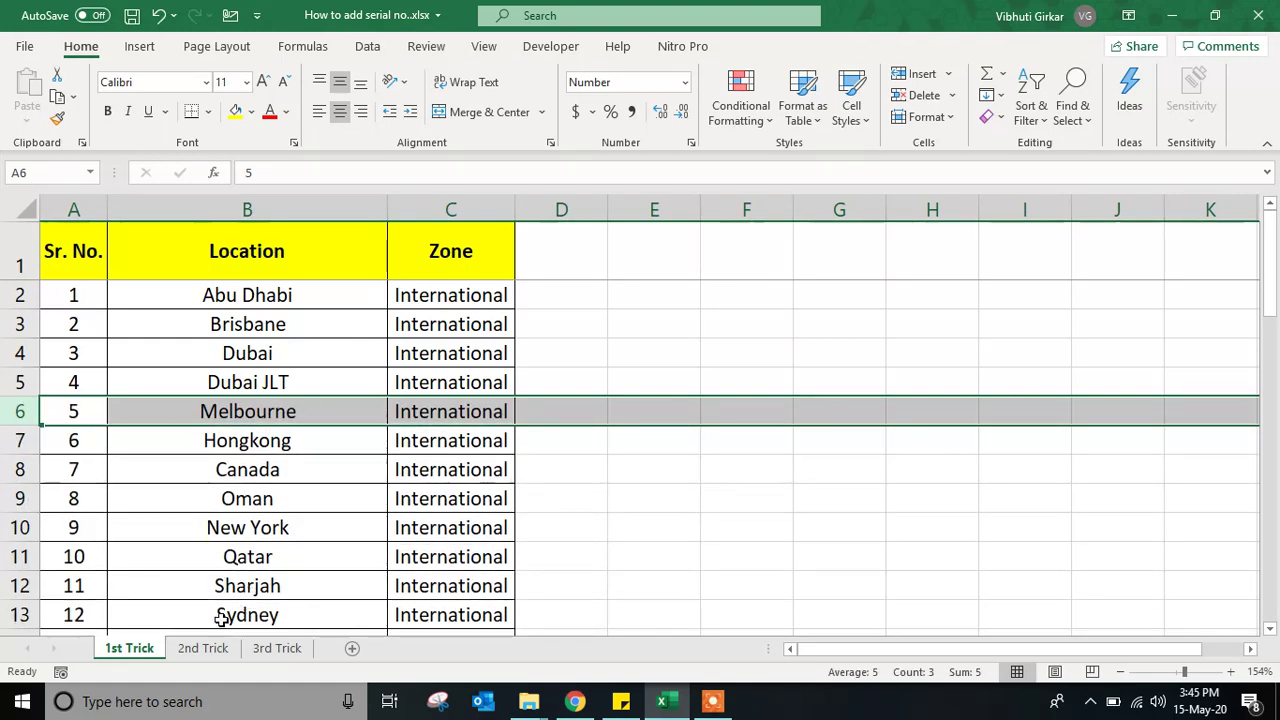
Step: On the 2nd Trick sheet, insert a blank row above the Canada row
left_click(202, 649)
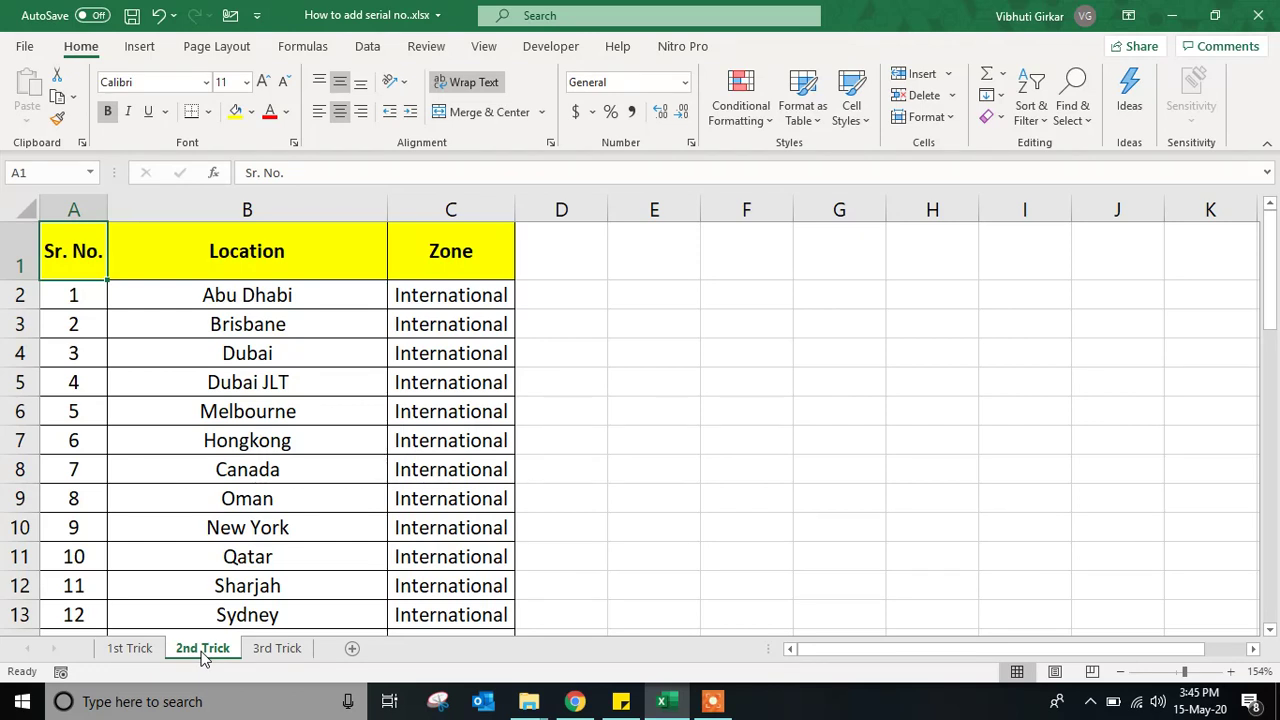
key("Down")
key("Down")
key("Down")
key("Down")
key("Down")
key("Down")
key("Down")
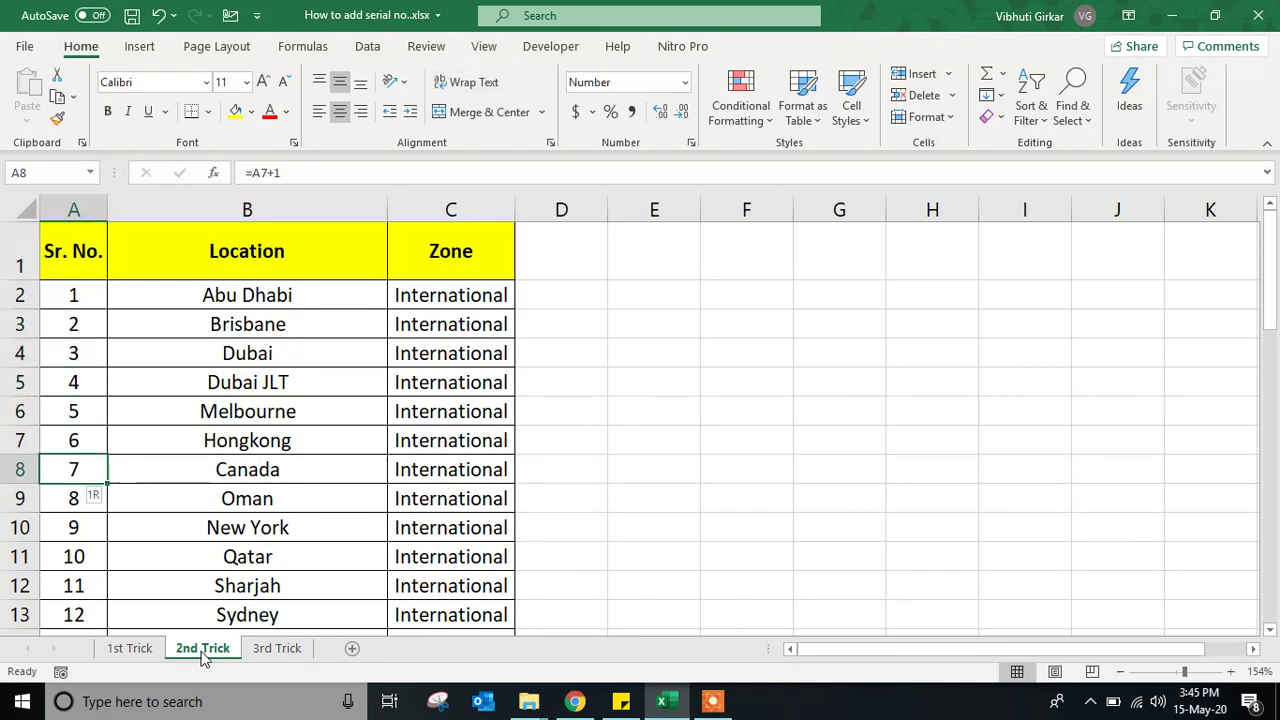
key("shift+space")
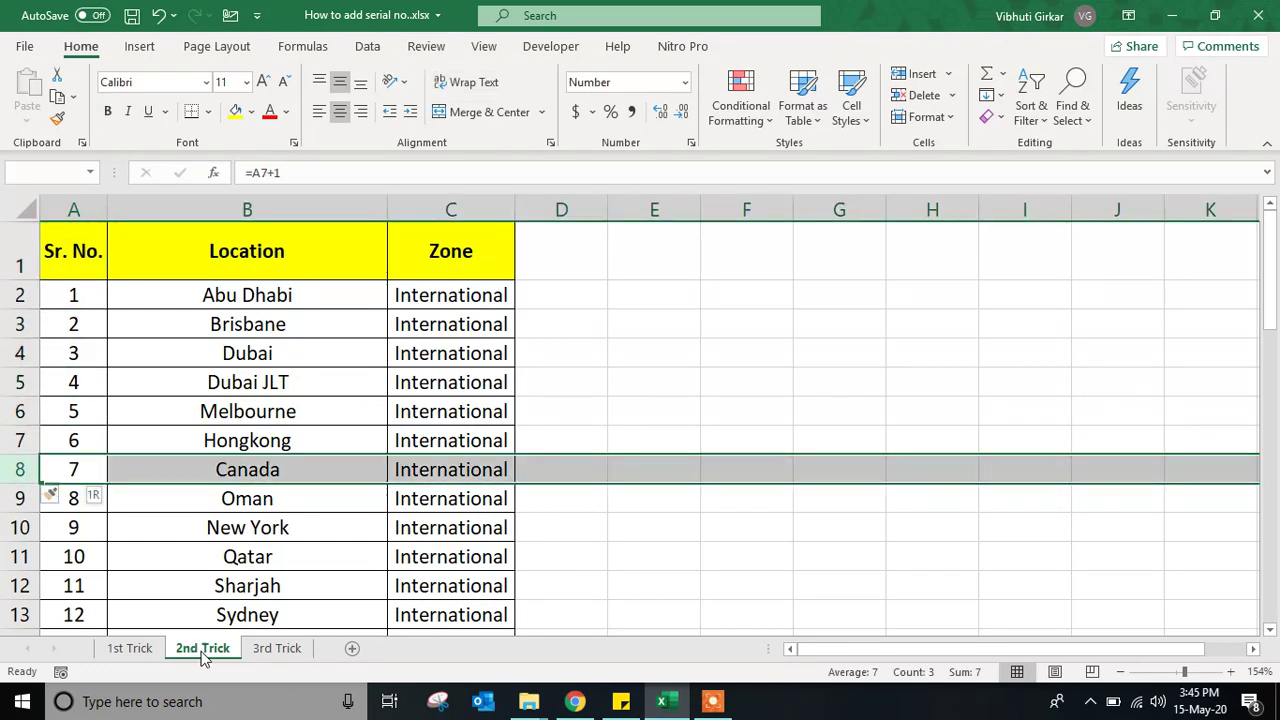
key("ctrl+shift+plus")
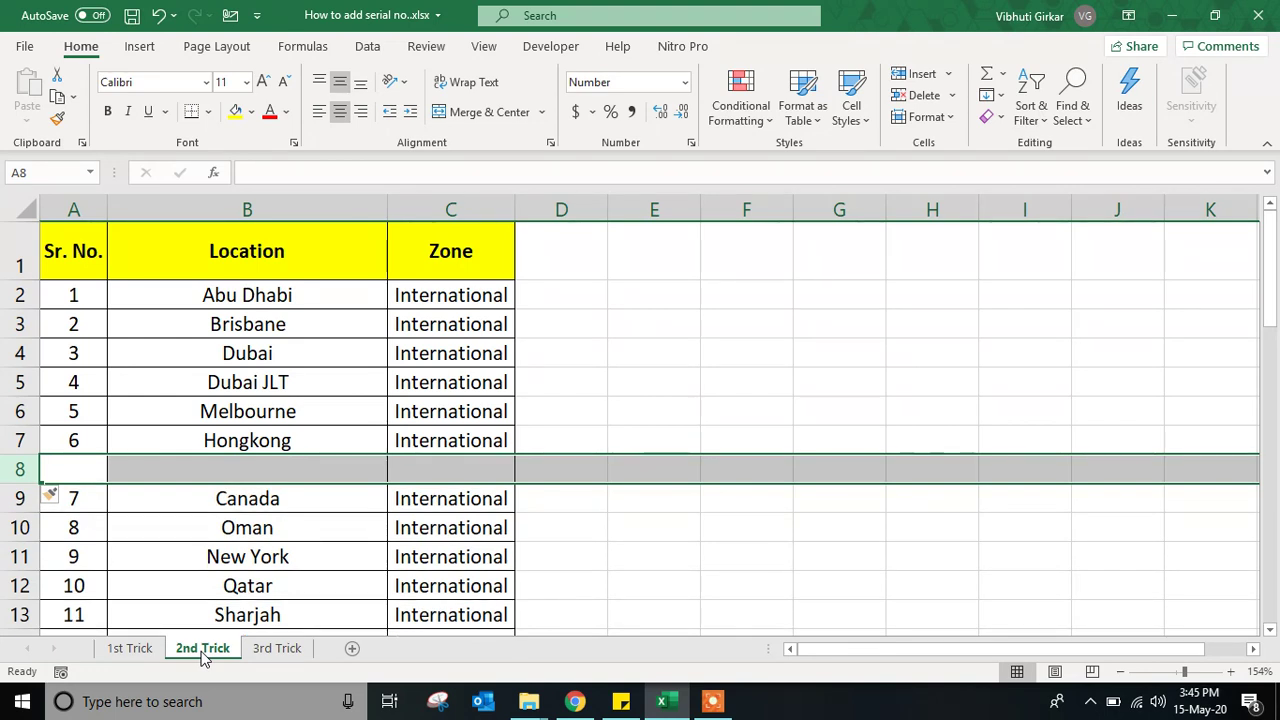
Step: Delete the blank row below Hongkong and the Canada row that follows it
left_click(75, 469)
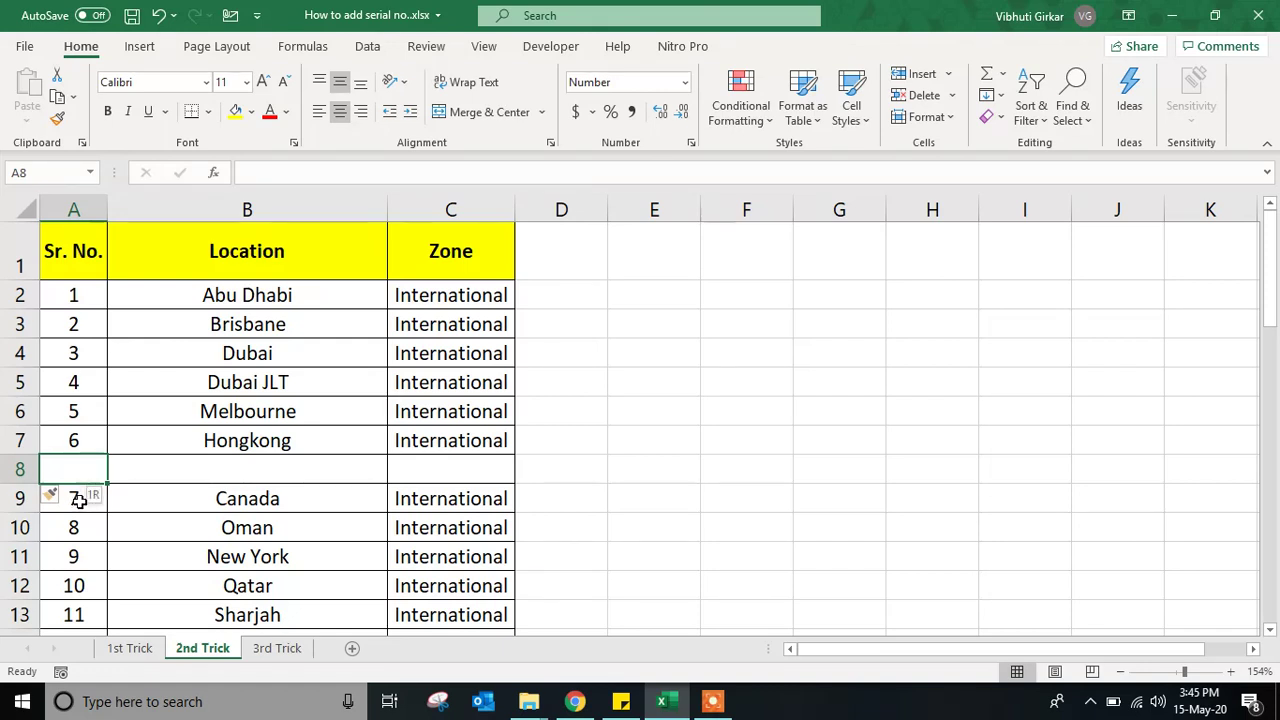
key("shift+space")
key("ctrl+c")
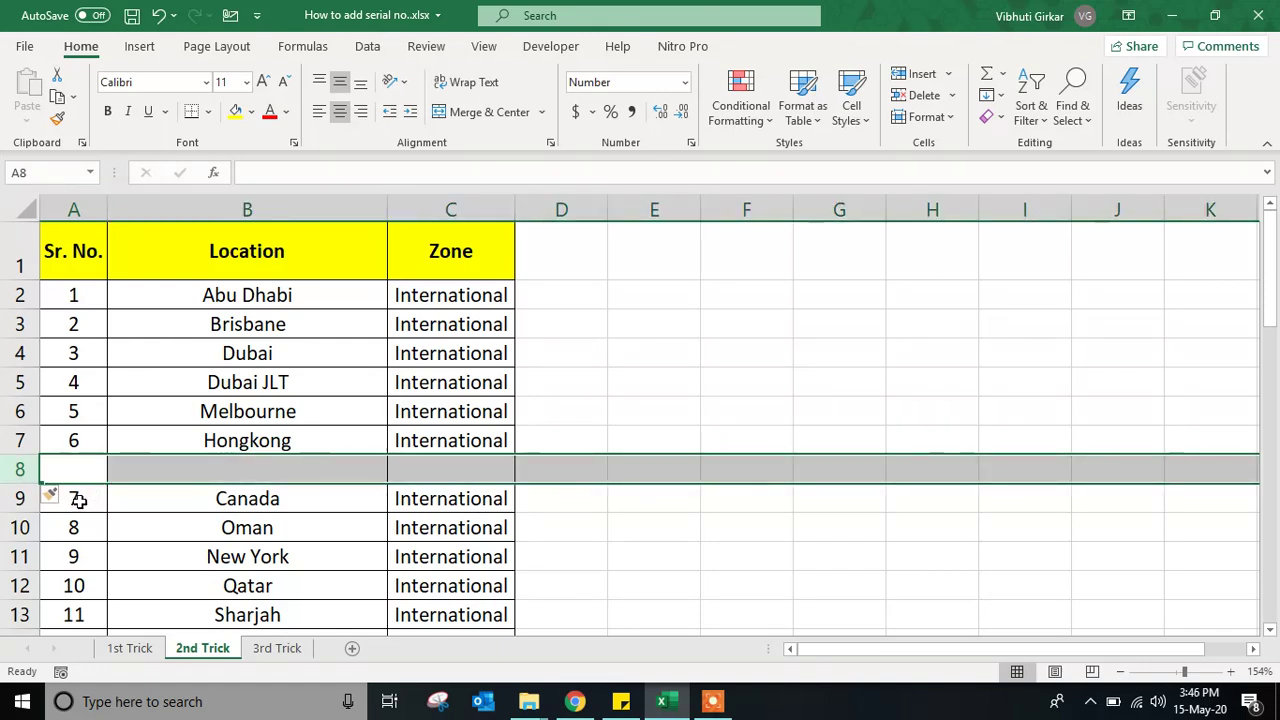
key("ctrl+minus")
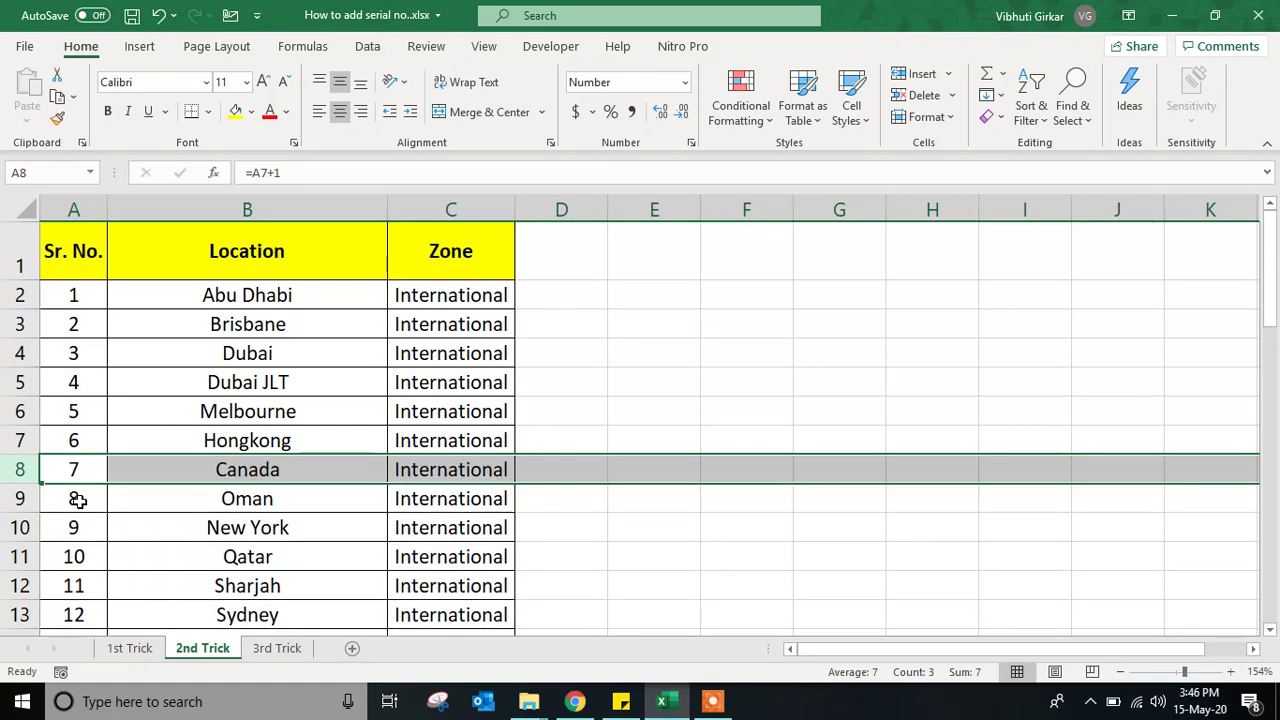
key("ctrl+minus")
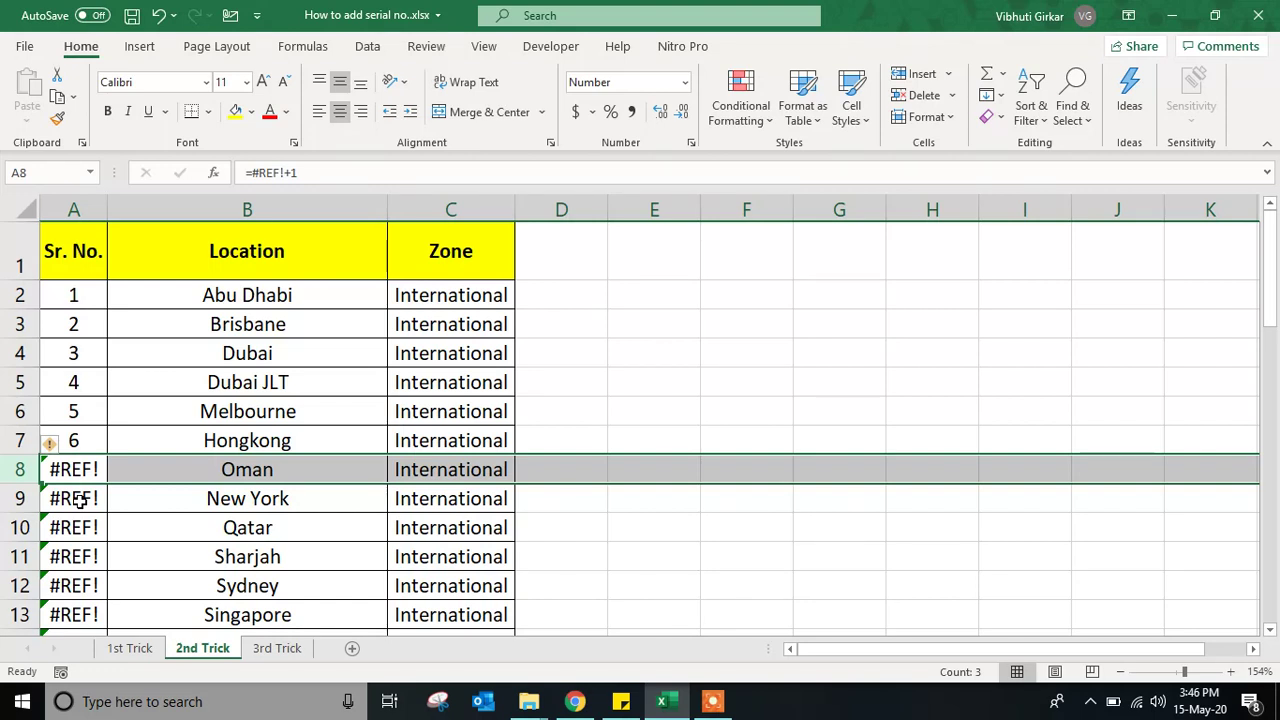
Step: Fill the serial number cells A2:A4 down the rest of the Sr. No. column
left_click_drag(100, 290, 97, 409)
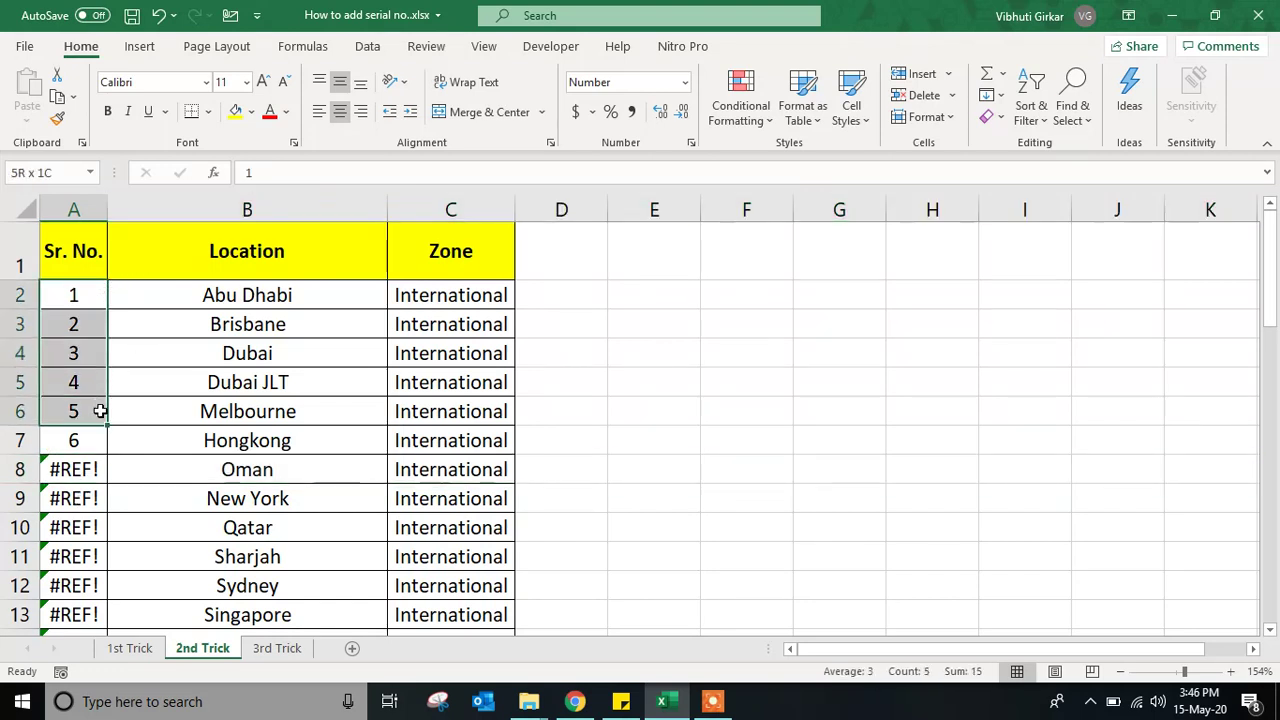
left_click(72, 297)
left_click(137, 320)
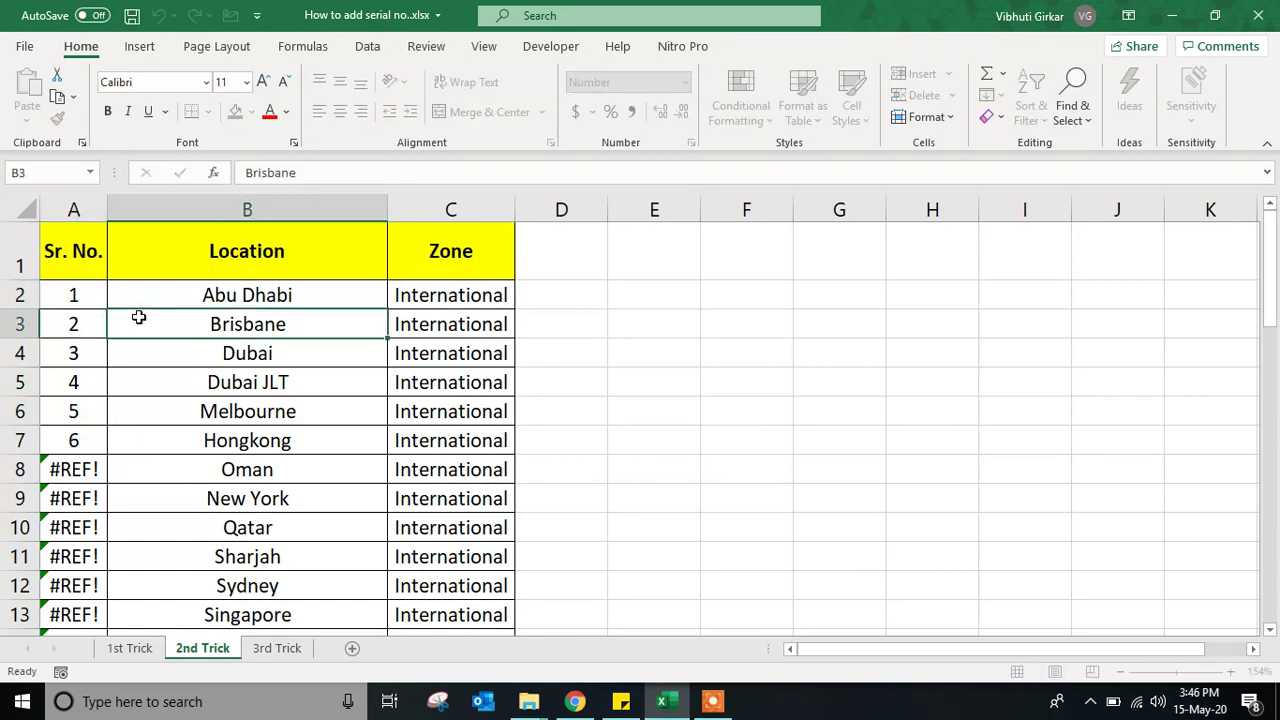
left_click_drag(86, 294, 82, 349)
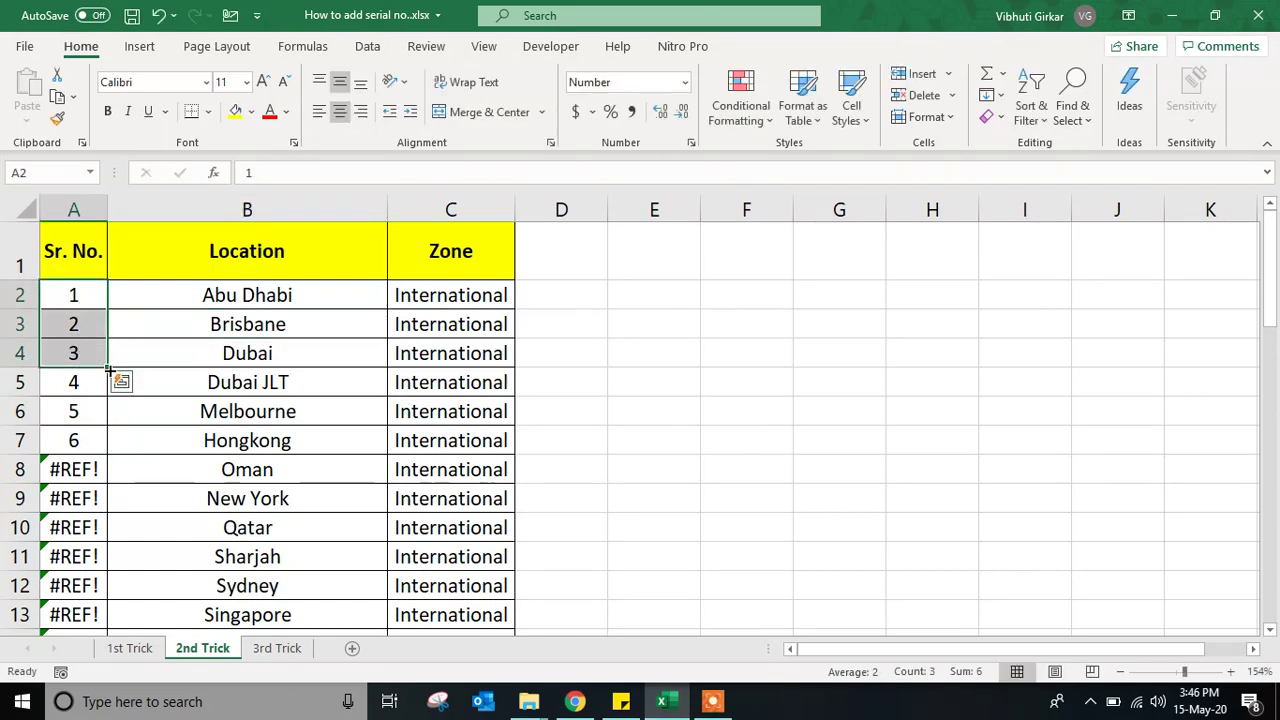
double_click(106, 367)
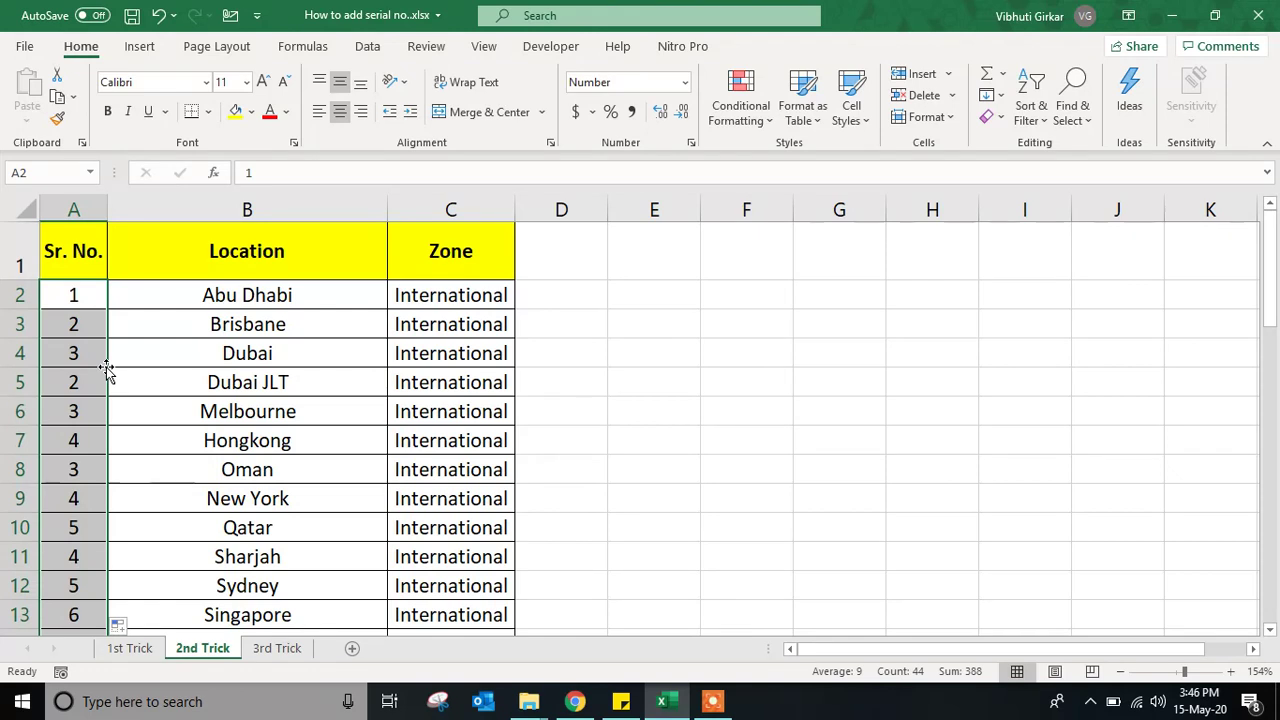
Step: Examine the serial numbers and formulas filled down the Sr. No. column on the 2nd Trick sheet
key("Down")
key("Down")
key("Down")
key("Down")
key("Down")
key("Down")
key("Down")
key("Down")
key("Down")
key("Down")
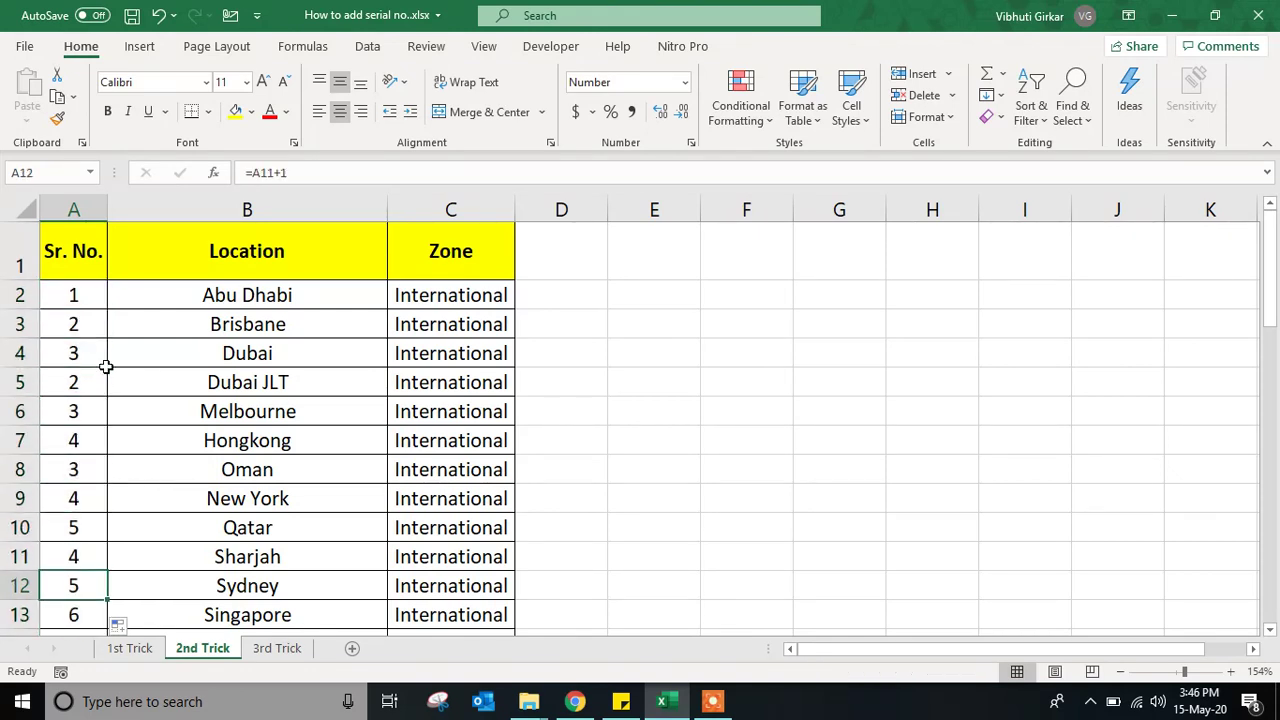
left_click(94, 297)
left_click_drag(83, 402, 93, 585)
Step: Undo the last fill, and fill the Hongkong row's serial number formula in A7 down the rest of the Sr. No. column
key("ctrl+z")
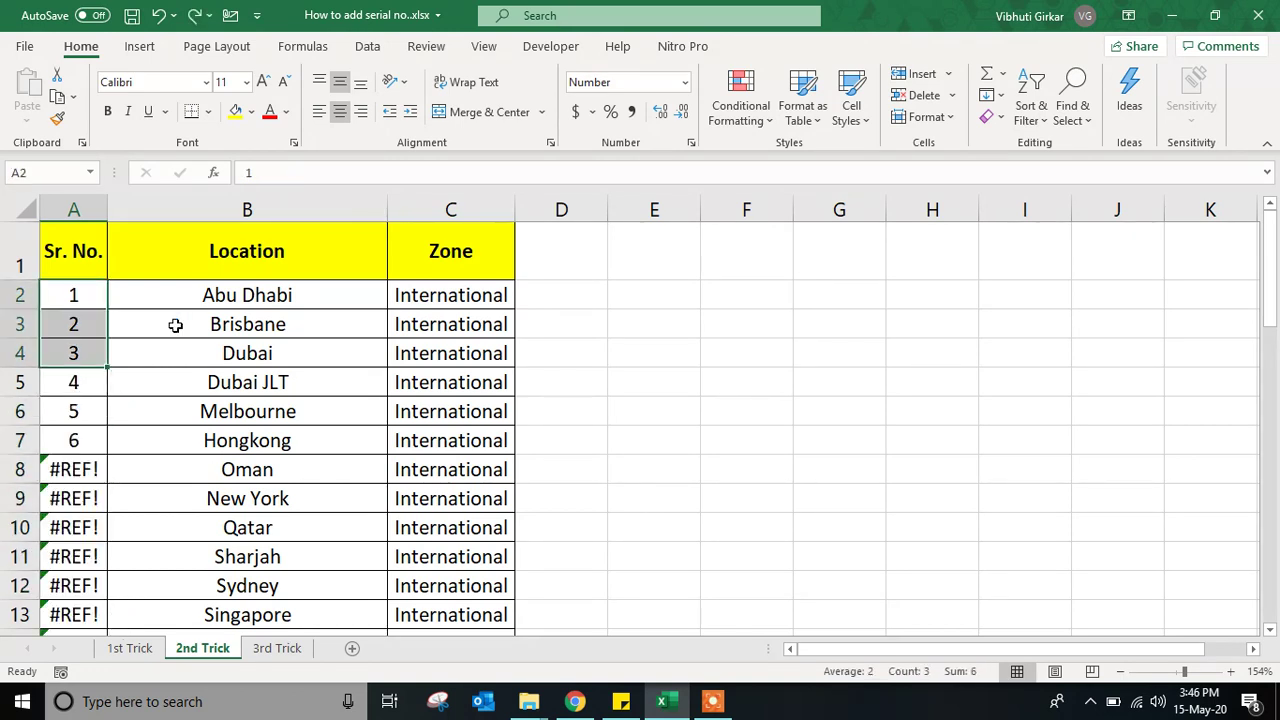
key("ctrl+z")
key("Down")
key("Down")
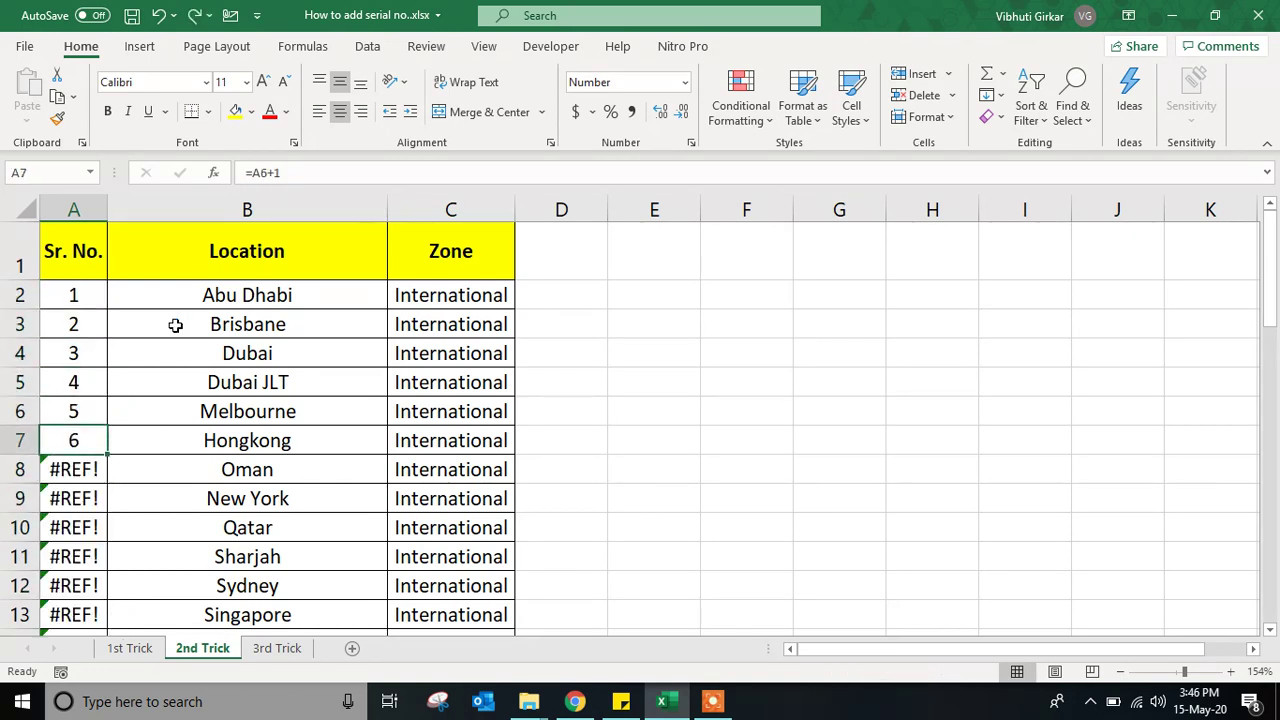
double_click(107, 452)
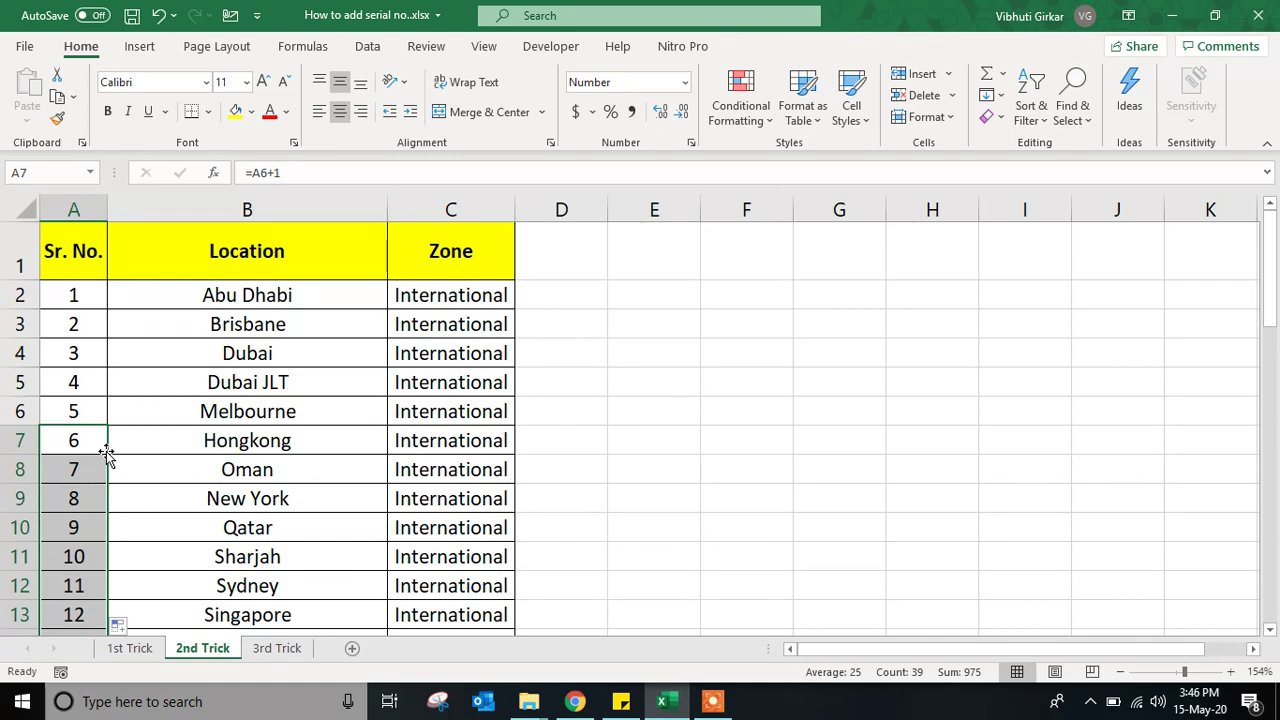
left_click(107, 452)
Step: On the 3rd Trick sheet, insert a blank row above the Melbourne row
key("ctrl+Page_Down")
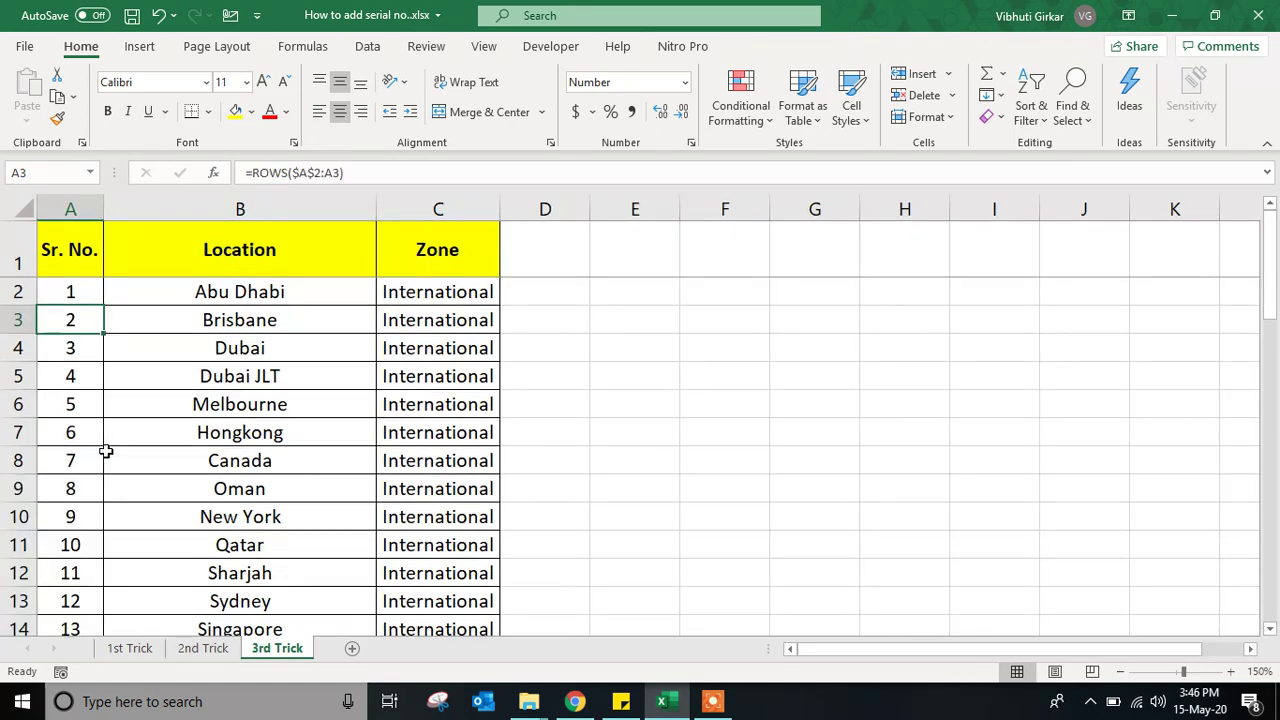
key("Down")
key("Down")
key("Down")
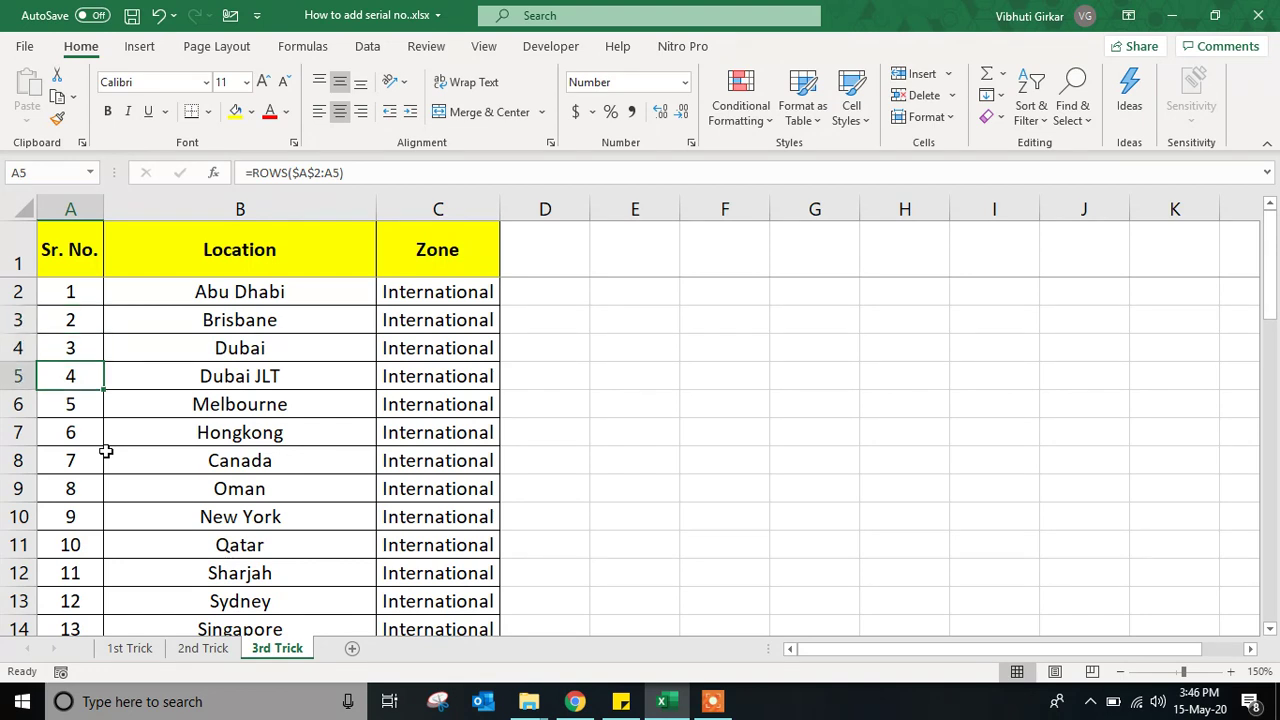
key("shift+space")
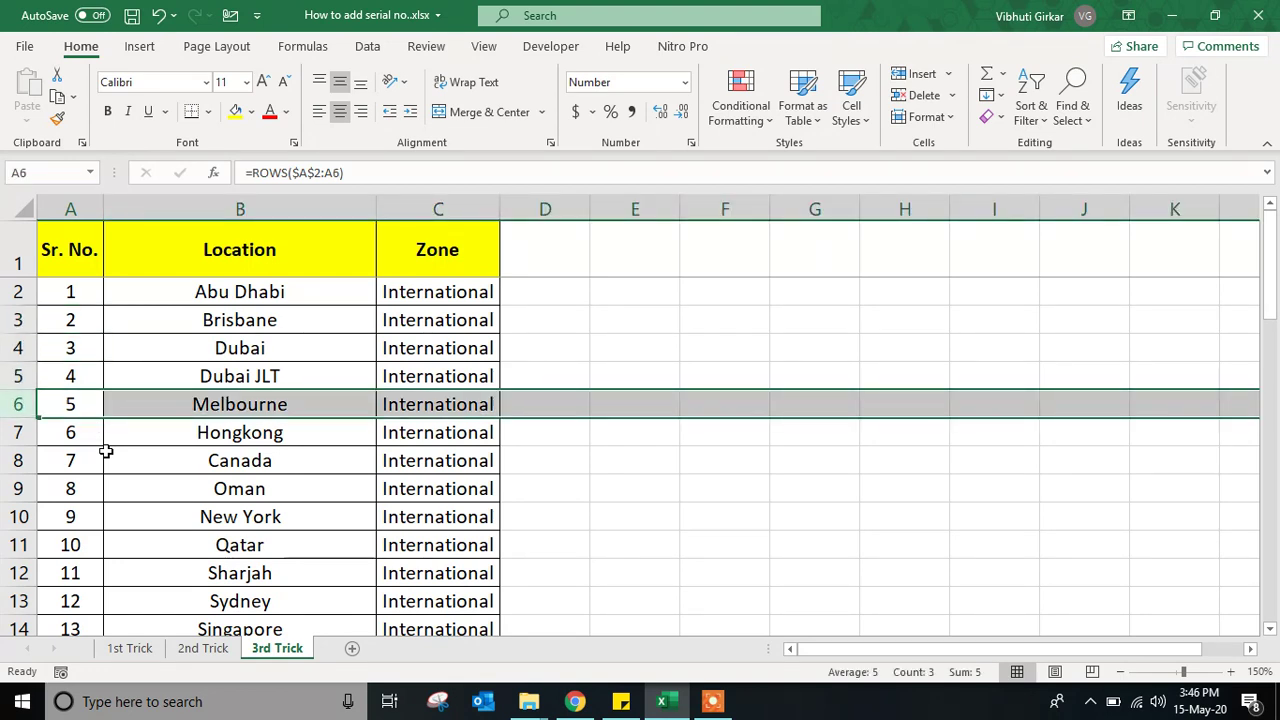
key("Up")
key("Down")
key("Up")
key("Down")
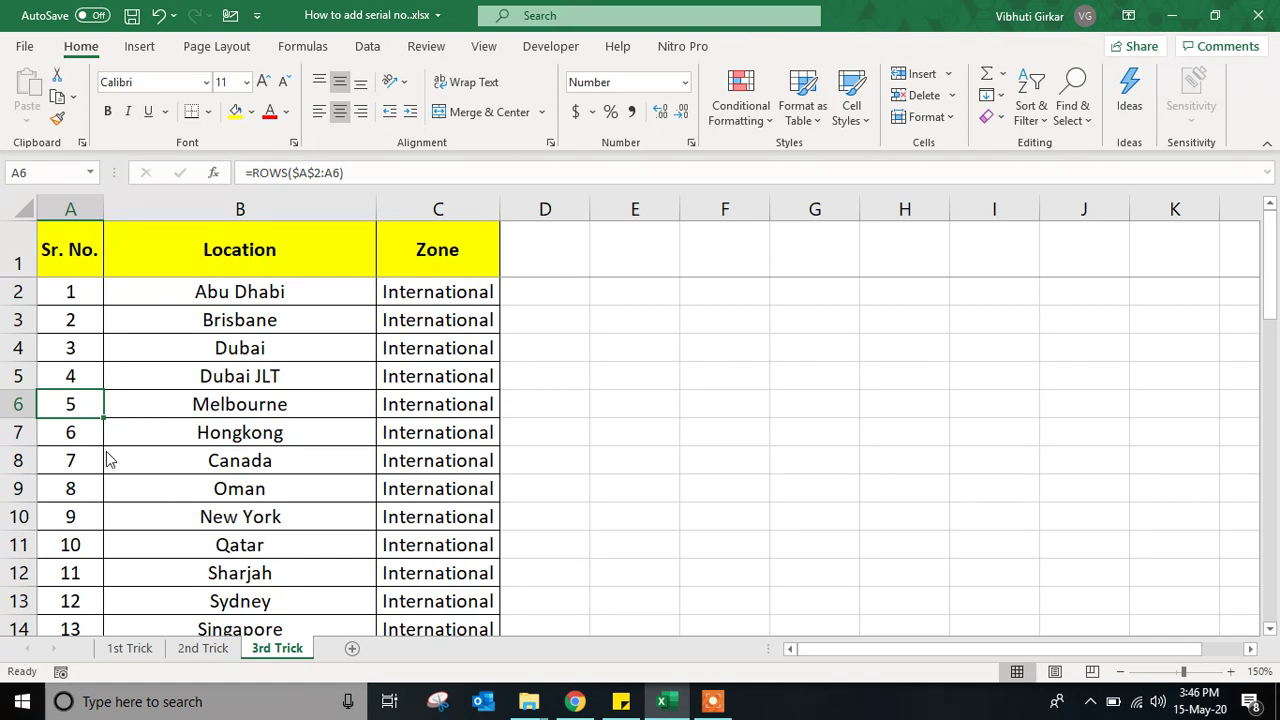
key("ctrl+shift+plus")
key("Escape")
key("shift+space")
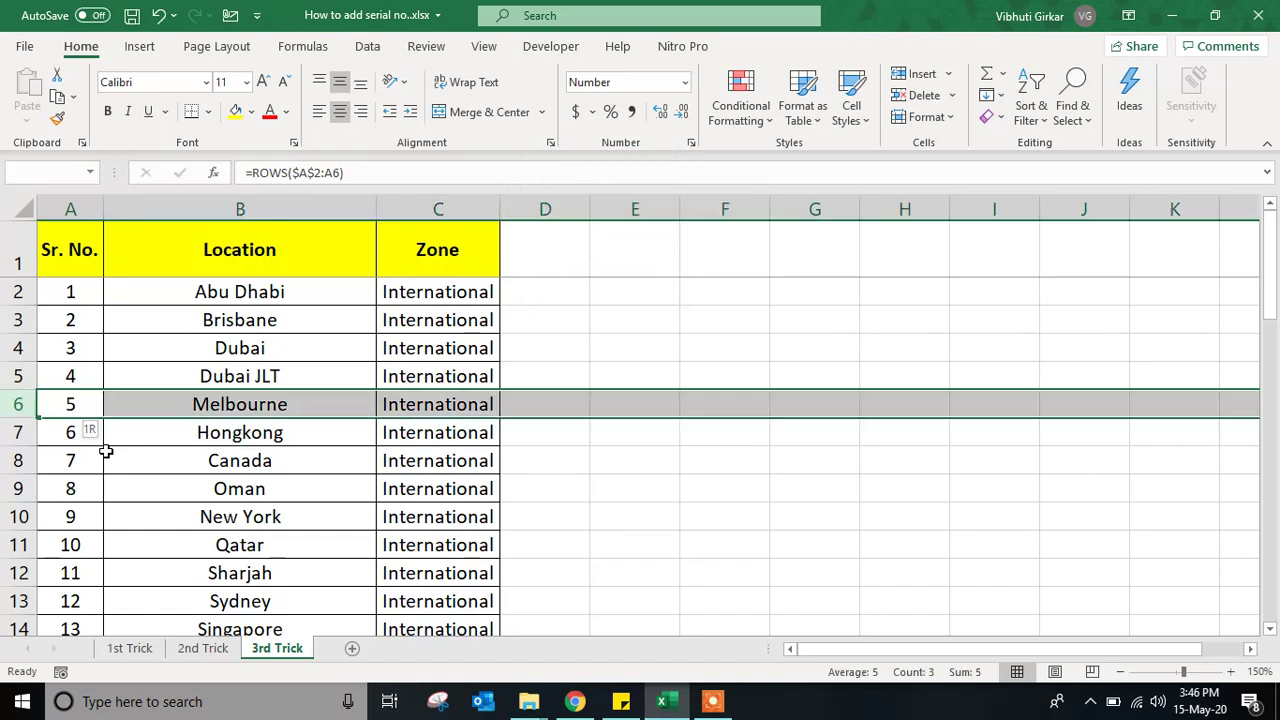
key("ctrl+shift+plus")
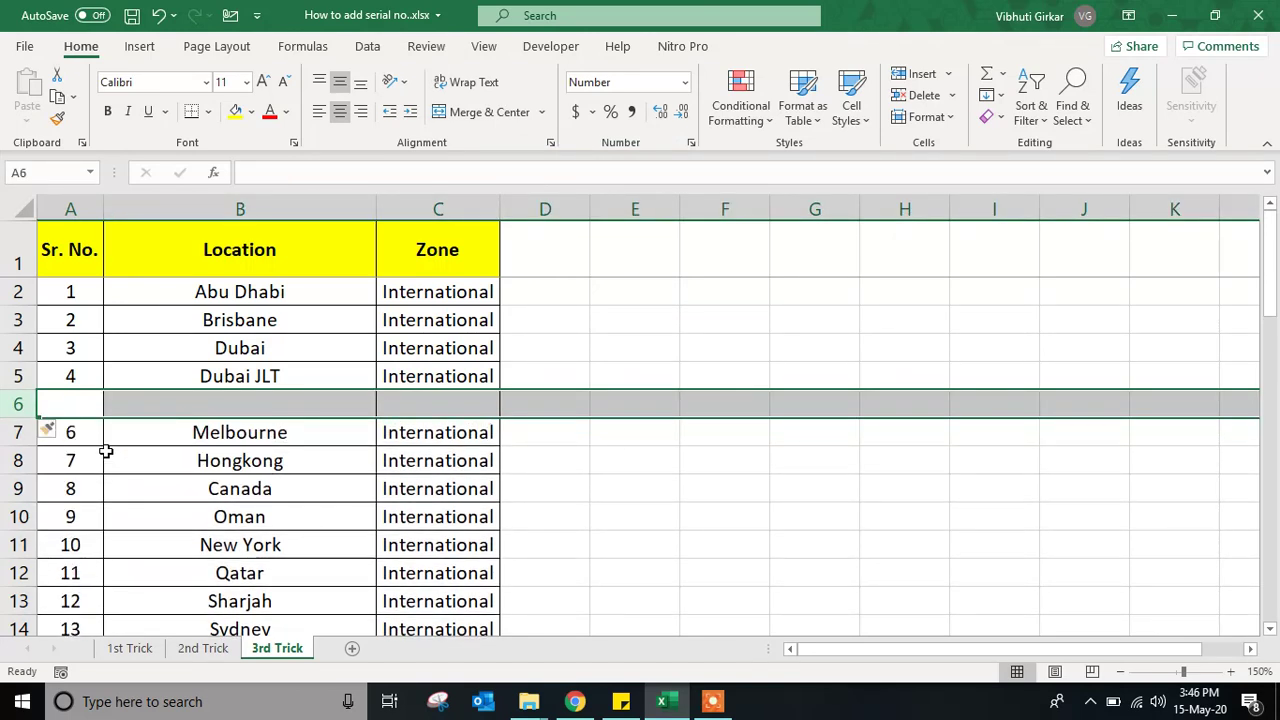
Step: Fill the serial number formula from A5 into the blank row 6 and enter Singapore as its location
key("Up")
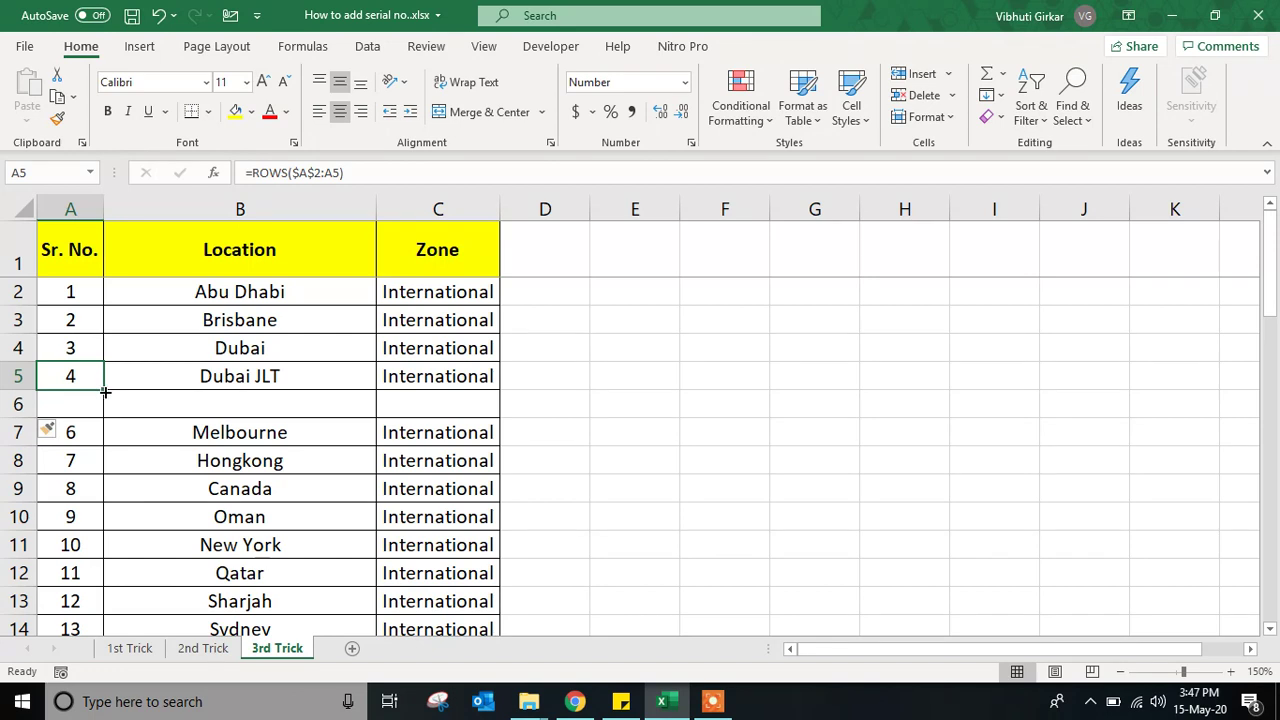
left_click_drag(104, 392, 99, 411)
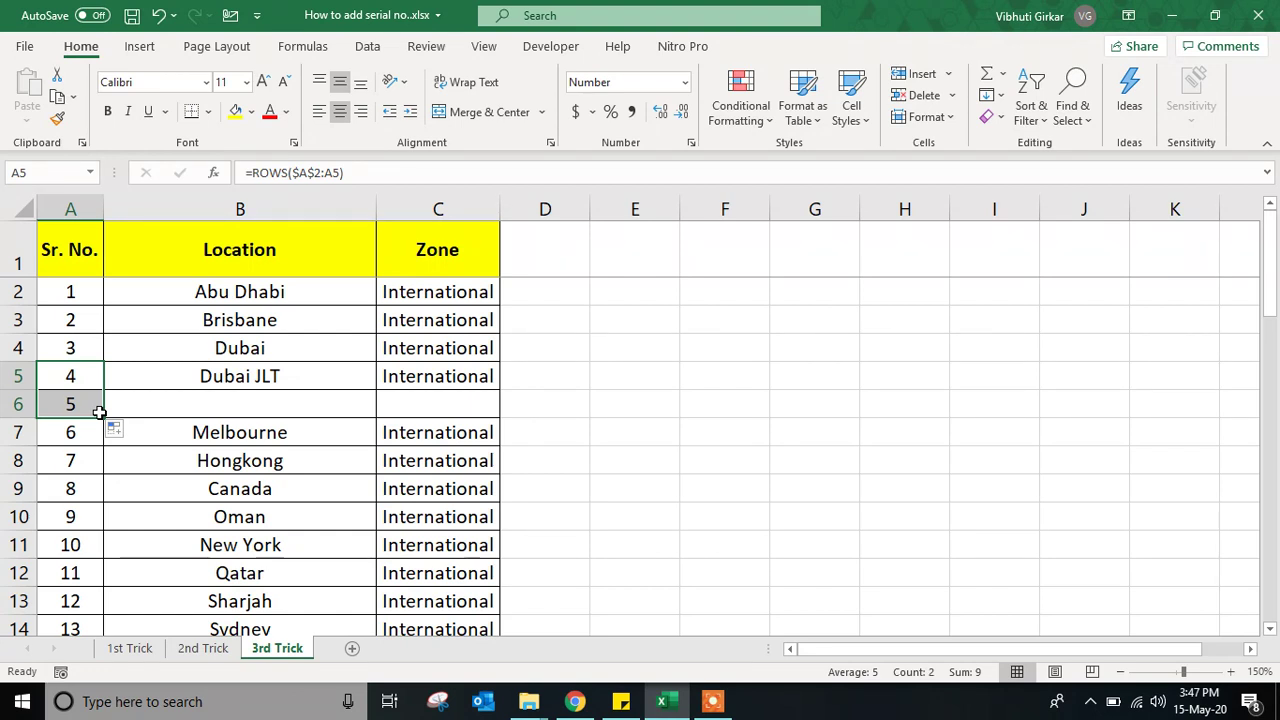
left_click(134, 404)
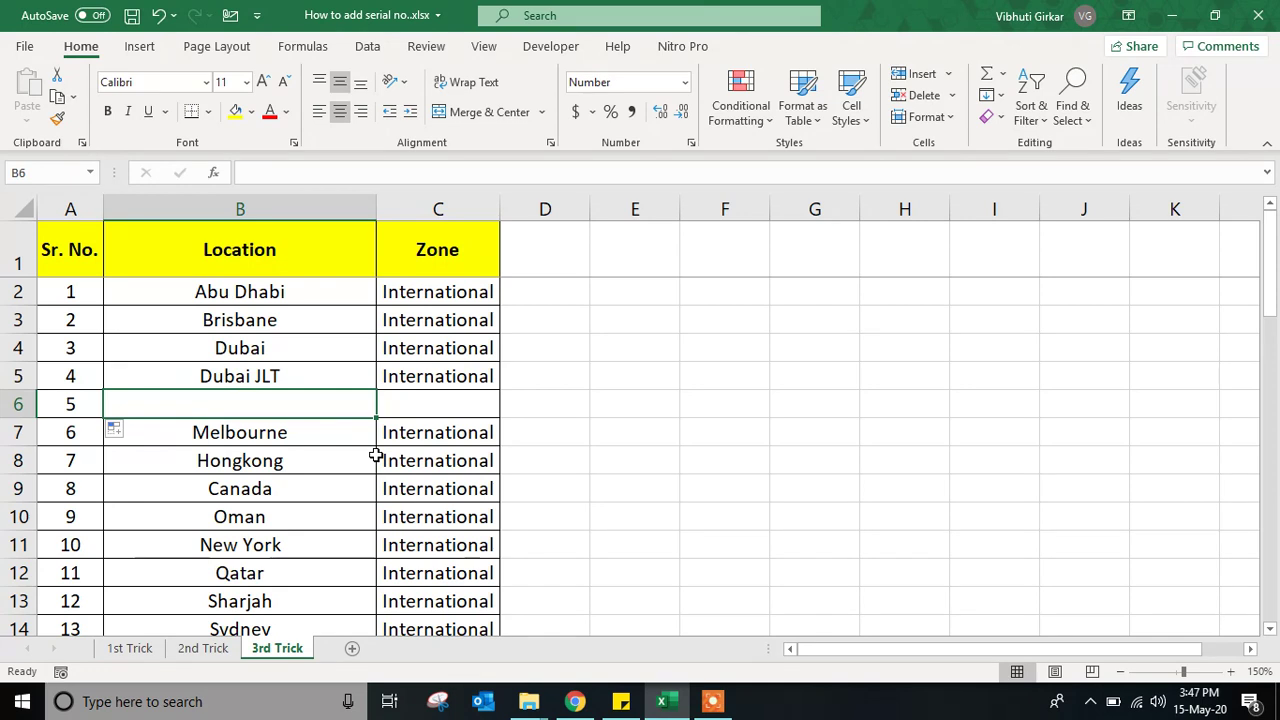
type("Singapore")
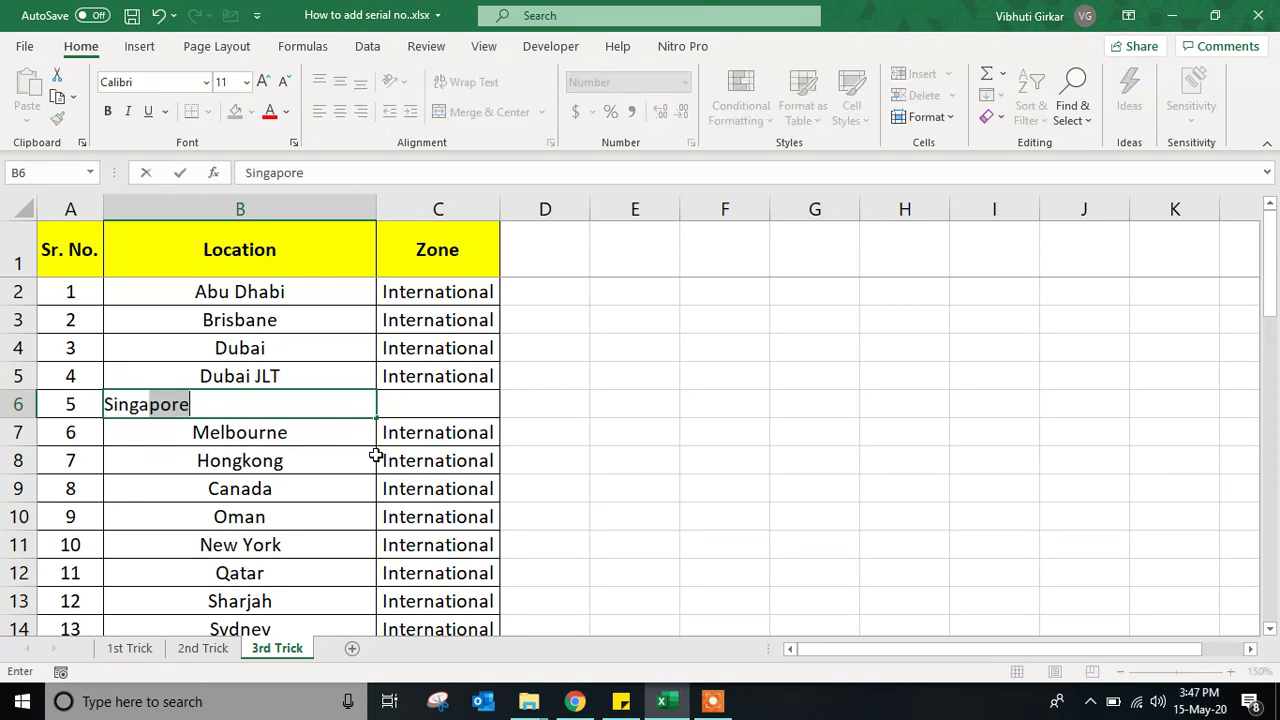
key("ctrl+Return")
Step: Copy the International zone from the Dubai JLT row into the Zone cell of the Singapore row
key("Right")
key("Right")
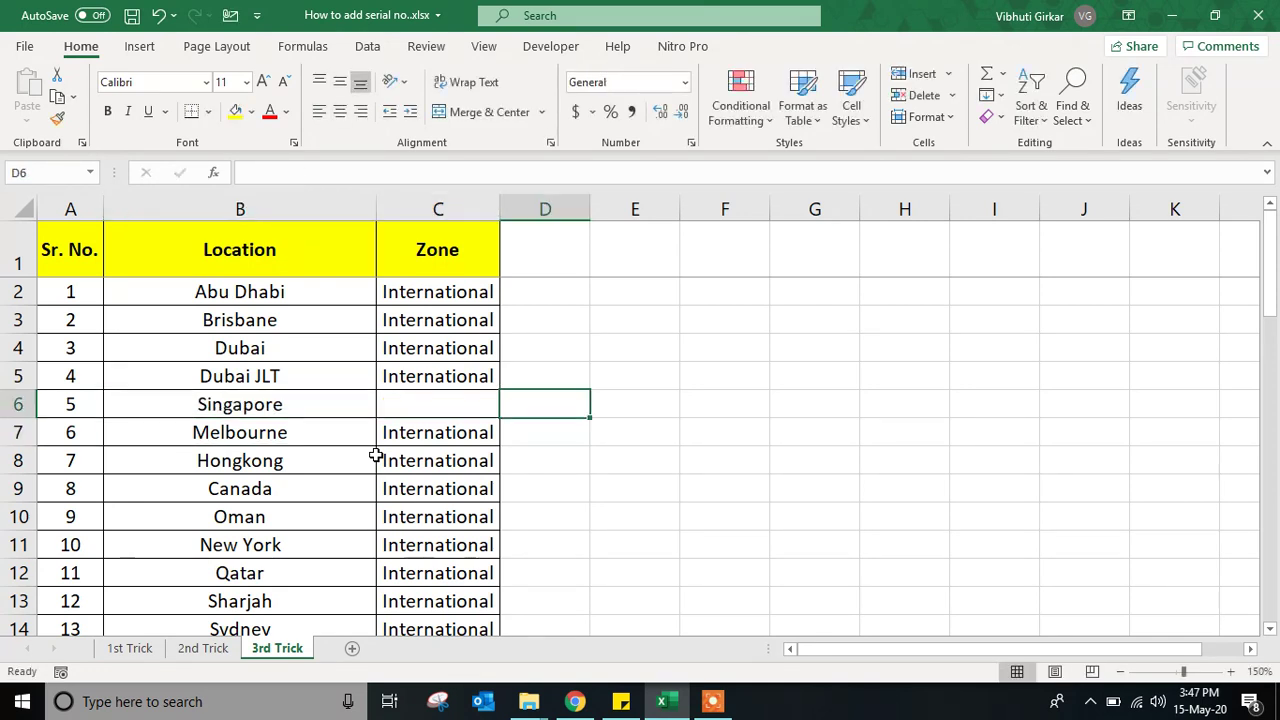
key("Left")
key("Up")
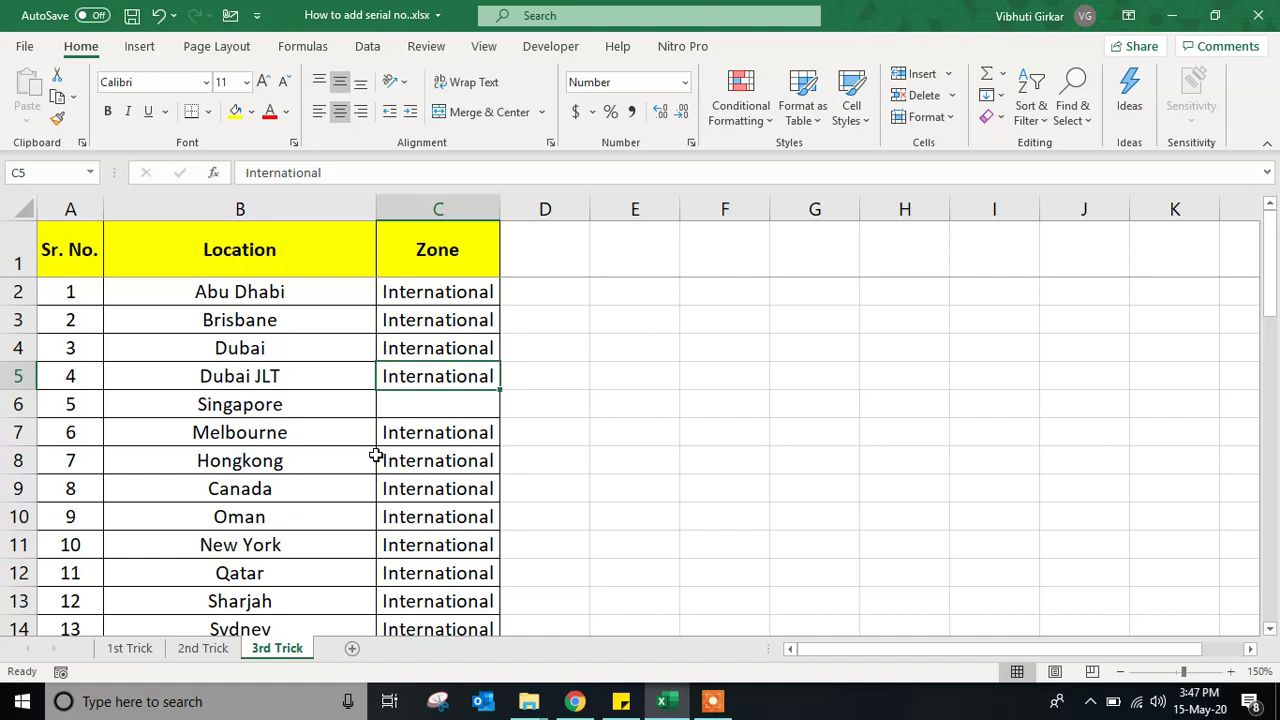
key("ctrl+c")
key("Down")
key("ctrl+v")
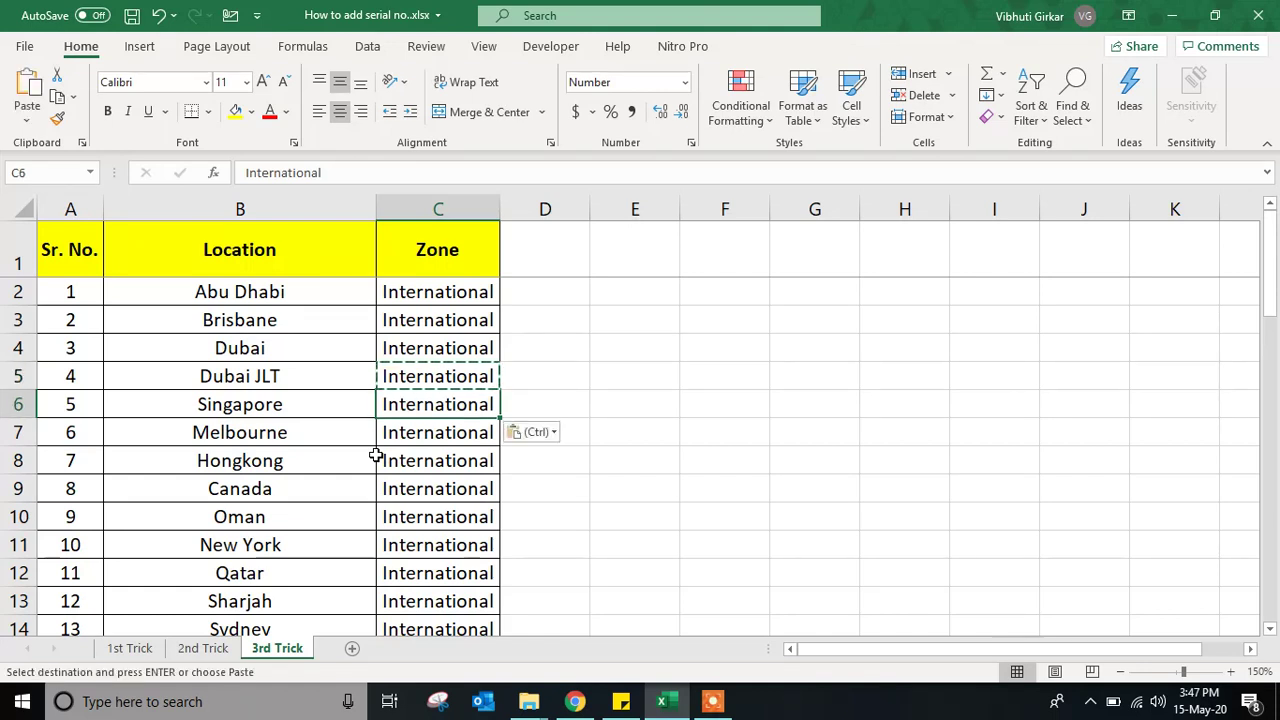
Step: Delete the entire Singapore row from the 3rd Trick sheet
key("Down")
key("Down")
key("Left")
key("Left")
key("Up")
key("Up")
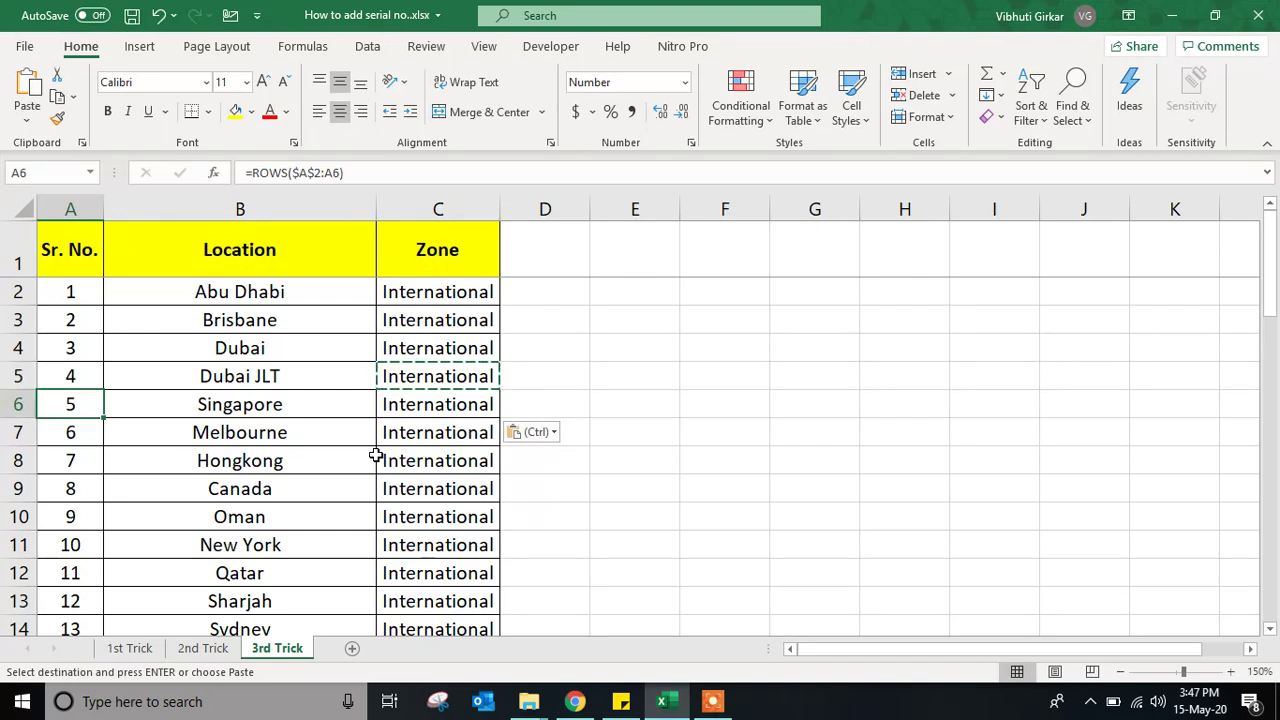
key("shift+space")
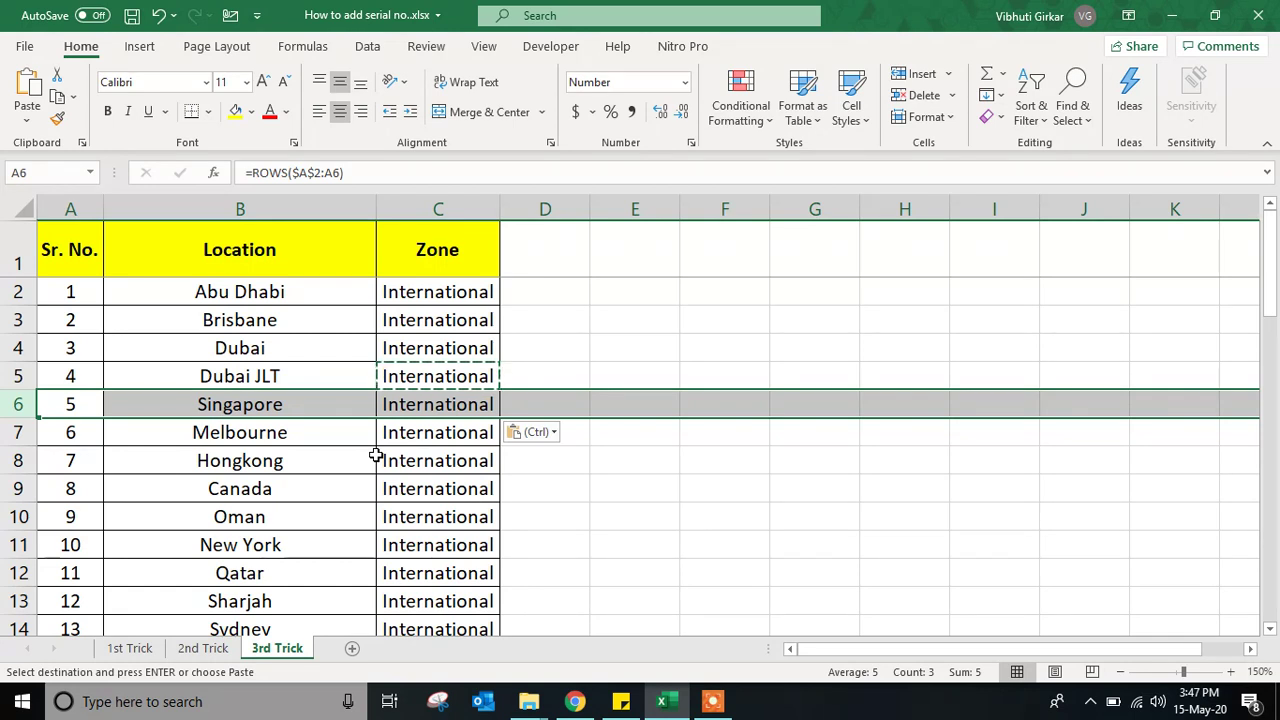
key("ctrl+minus")
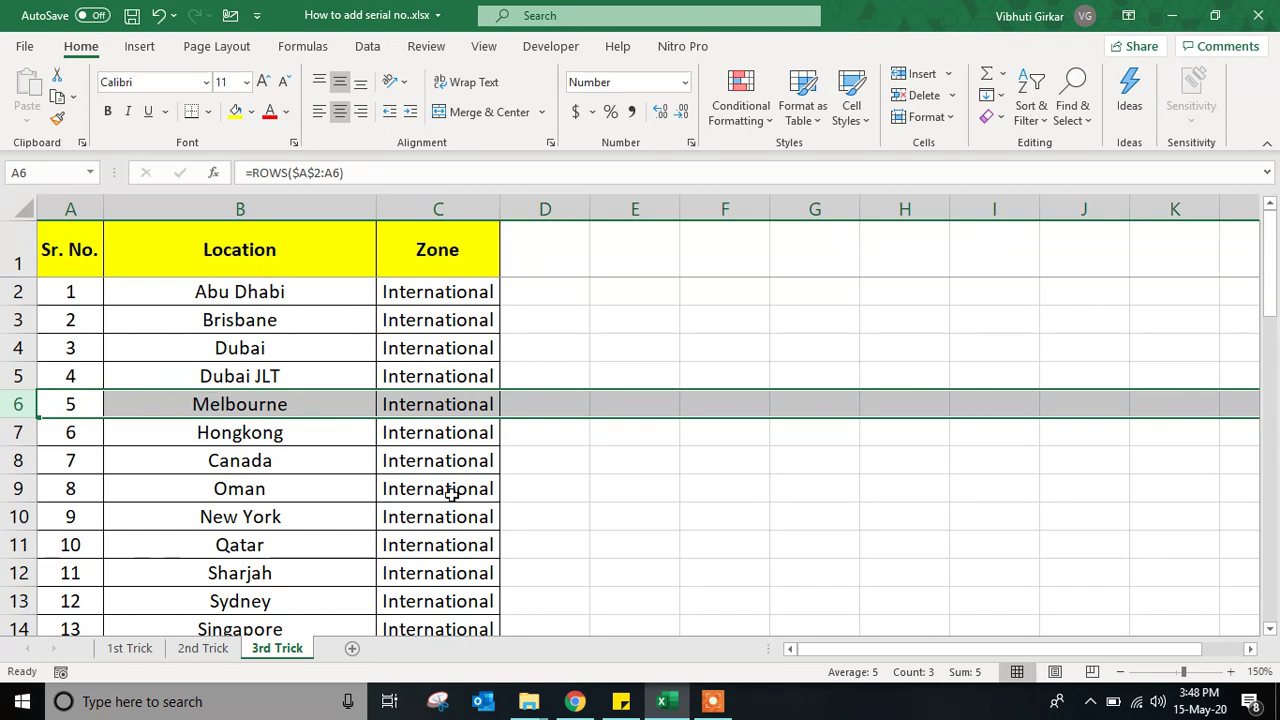
left_click(614, 480)
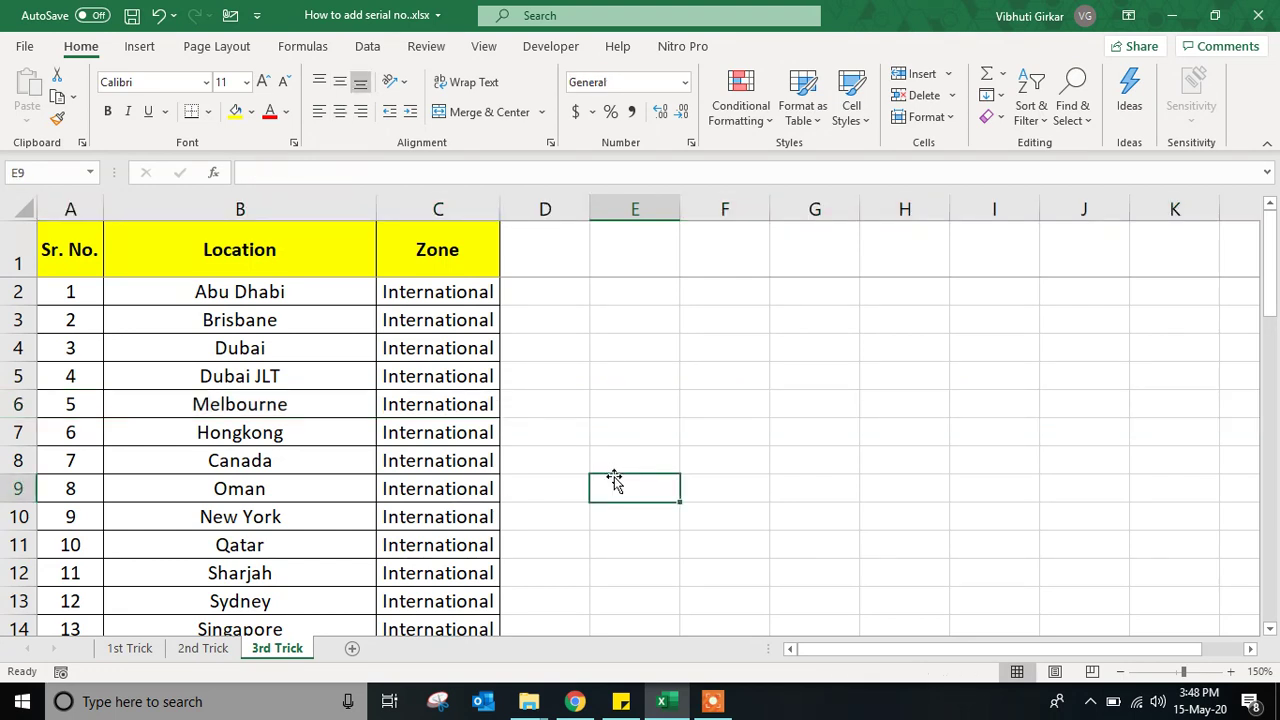